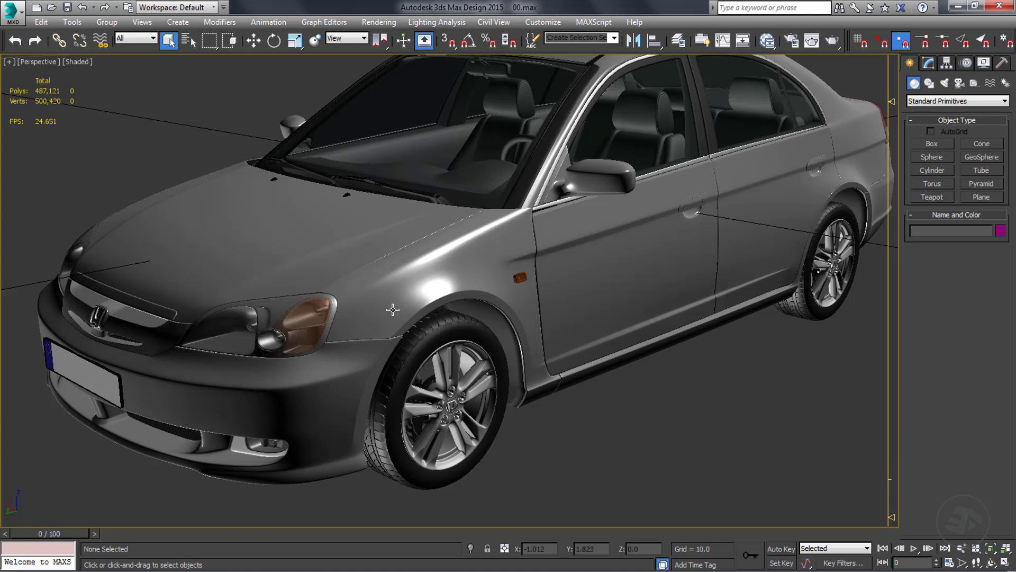
Hide everything in the scene except the front fender object front_wingh.
left_click(402, 302)
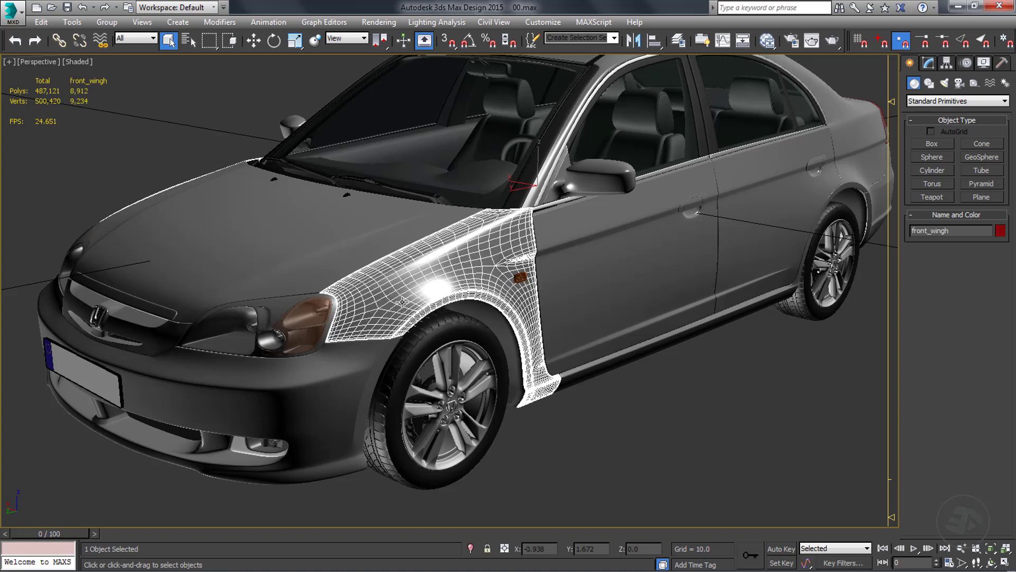
right_click(403, 302)
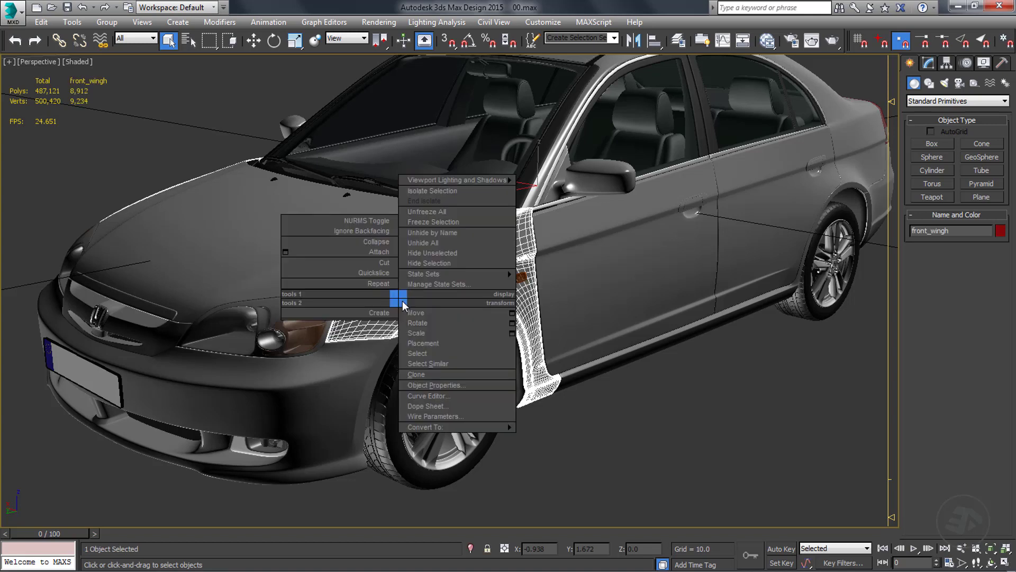
left_click(452, 253)
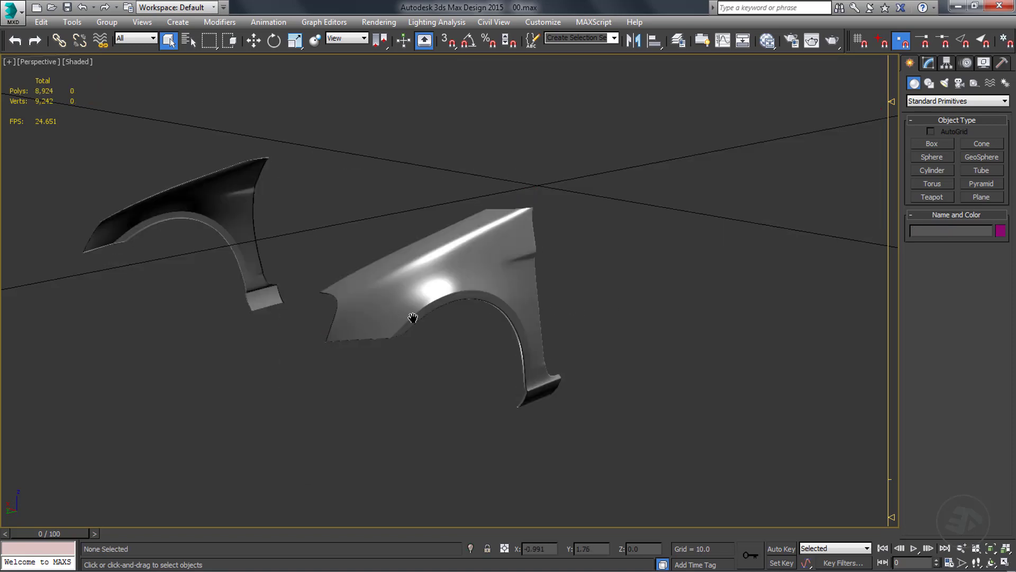
Select the polygons of the opposite-side fender within front_wingh and hide them, leaving only the near fender displayed.
middle_click_drag(413, 318, 507, 331)
key("4")
left_click_drag(399, 154, 110, 405)
key("alt+h")
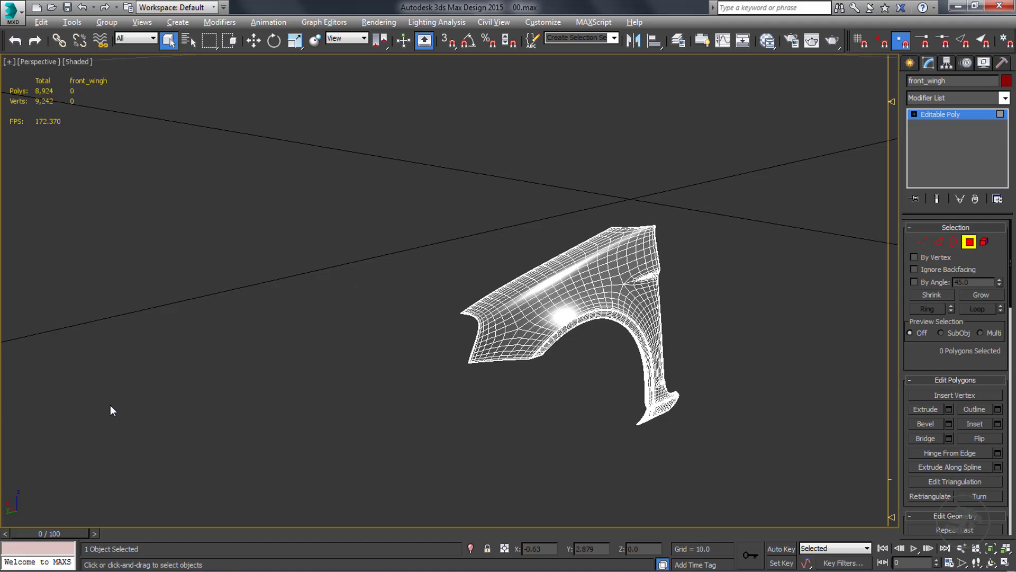
In the Left view, set PolyDraw to draw on Surface with front_wingh as the target and start a new object.
middle_click_drag(374, 322, 284, 174)
key("l")
key("z")
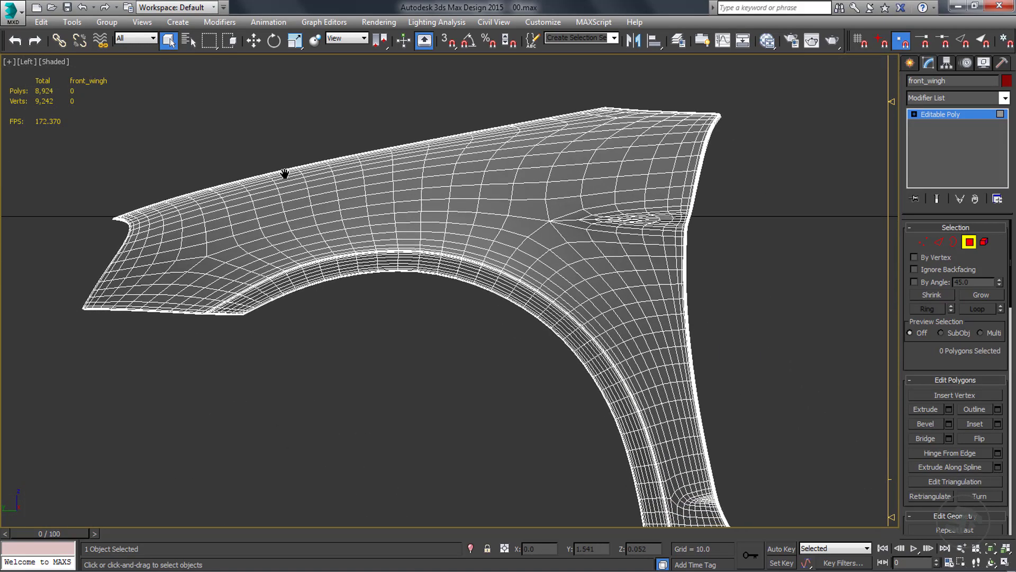
scroll(297, 159, "down", 2)
scroll(347, 189, "down", 1)
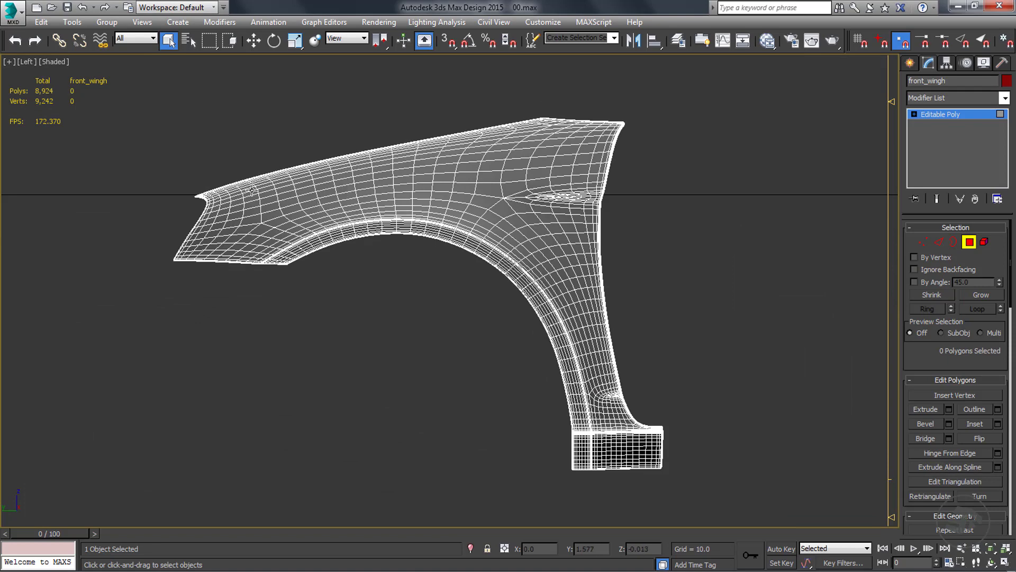
left_click(702, 40)
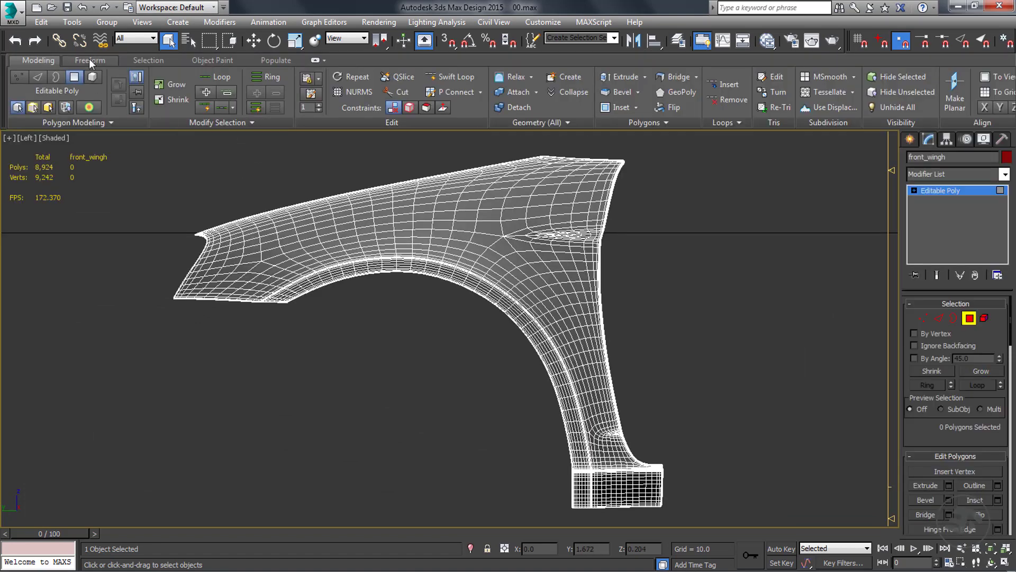
left_click(94, 60)
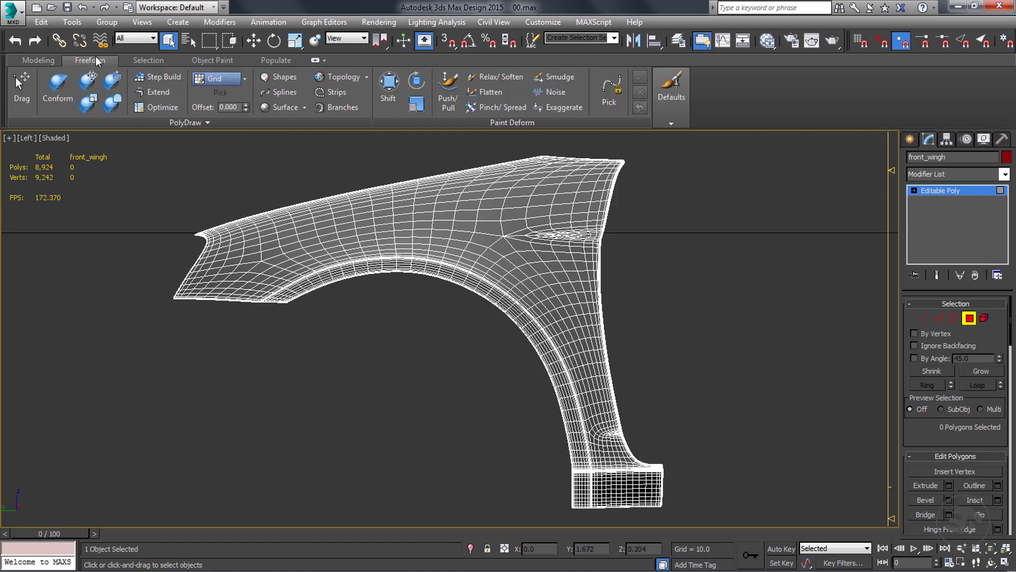
left_click(244, 79)
left_click(251, 110)
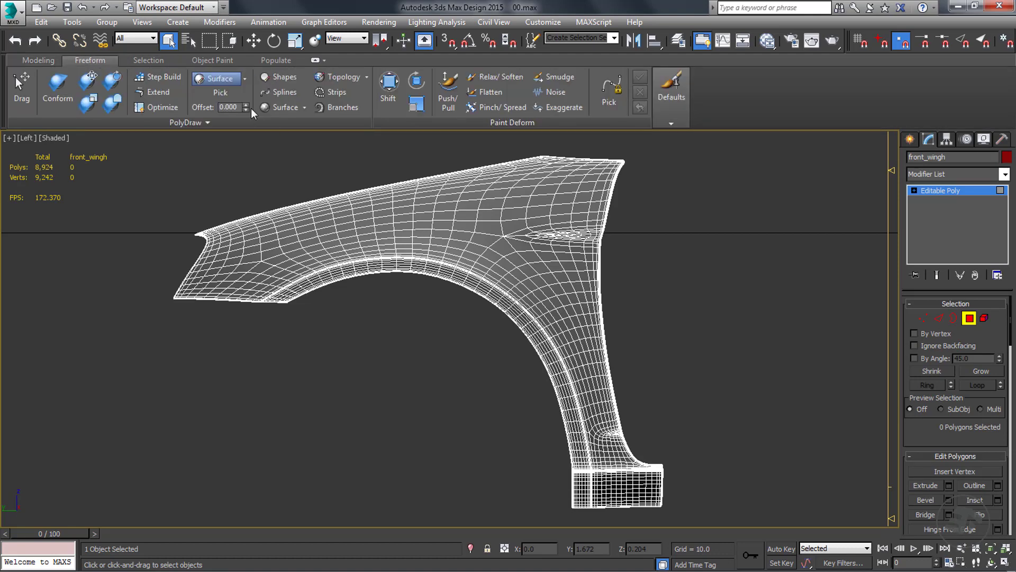
left_click(222, 91)
left_click(393, 205)
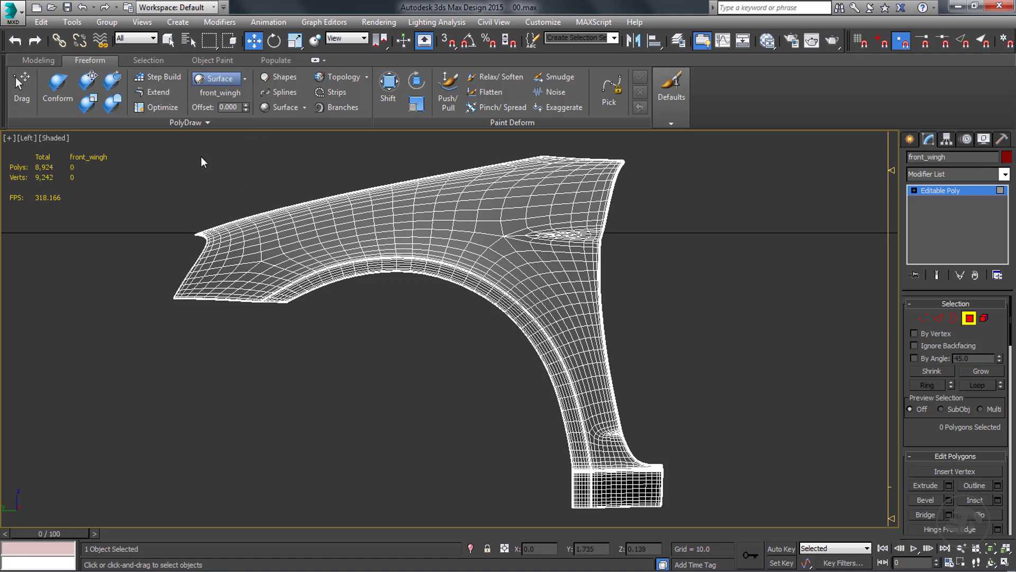
left_click(208, 122)
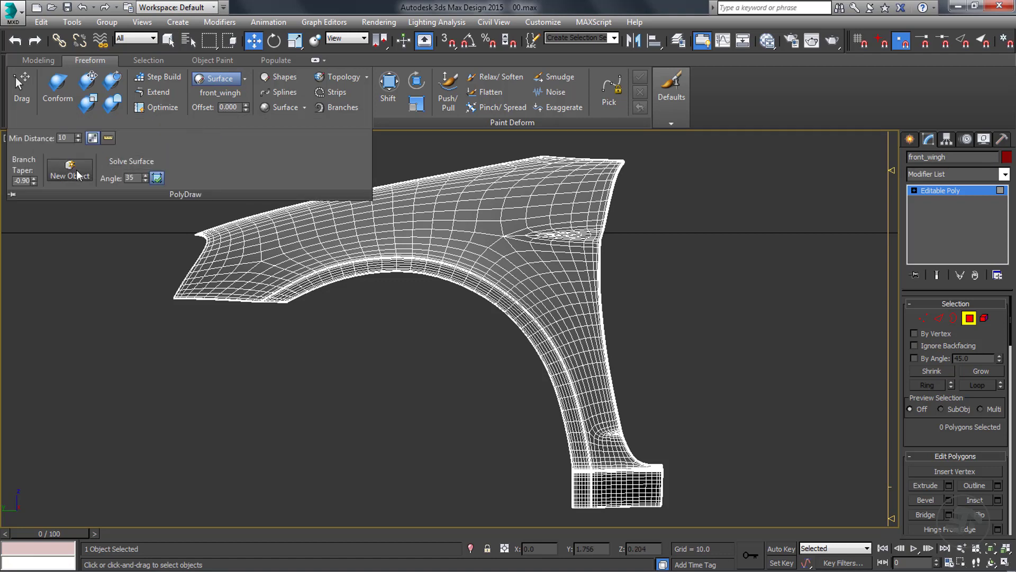
left_click(75, 170)
With Step Build, place four vertices on the arch flange at its front lower end in wireframe and fill the first quad.
left_click(177, 78)
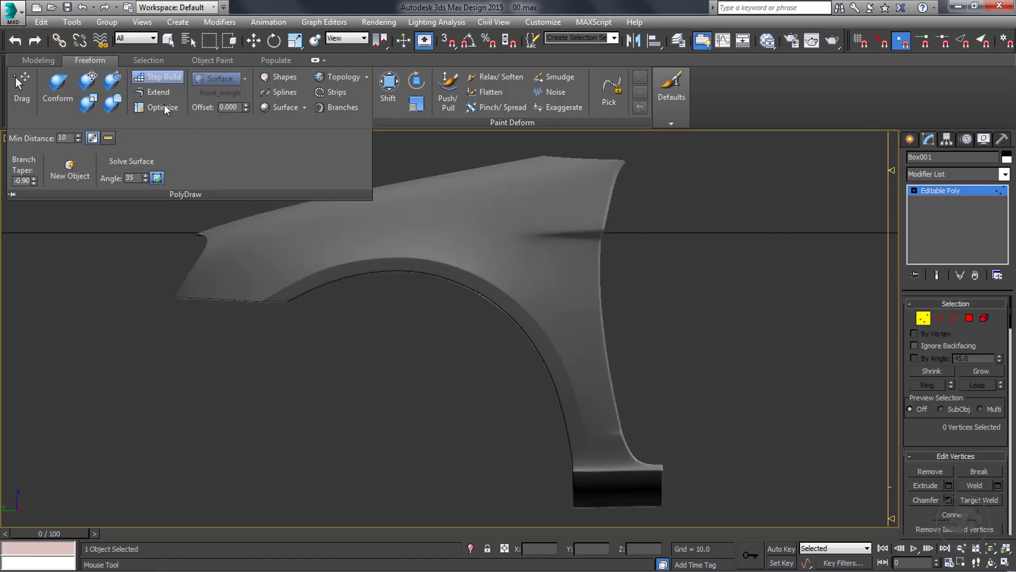
middle_click_drag(278, 232, 225, 344)
scroll(236, 357, "up", 3)
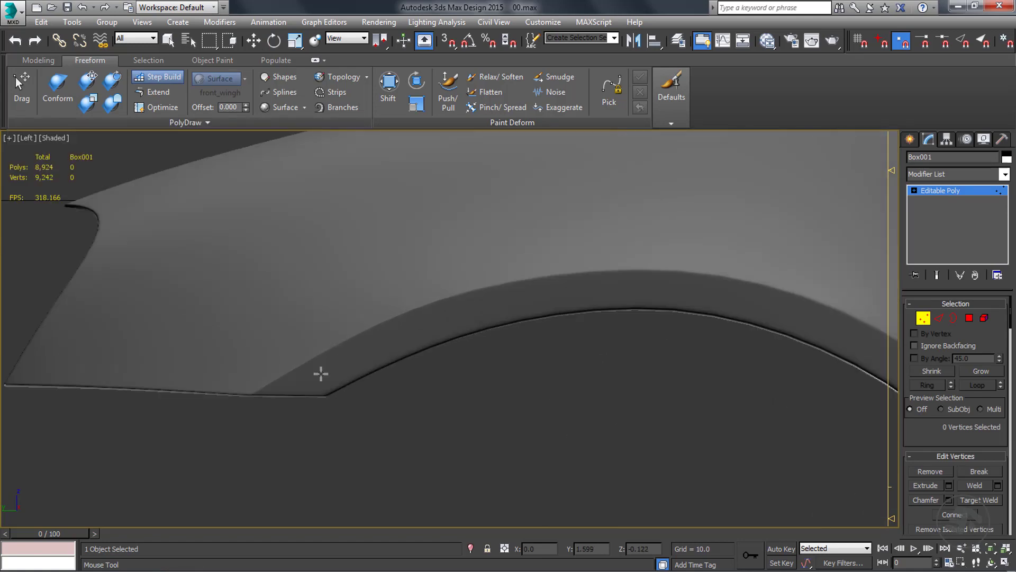
key("F3")
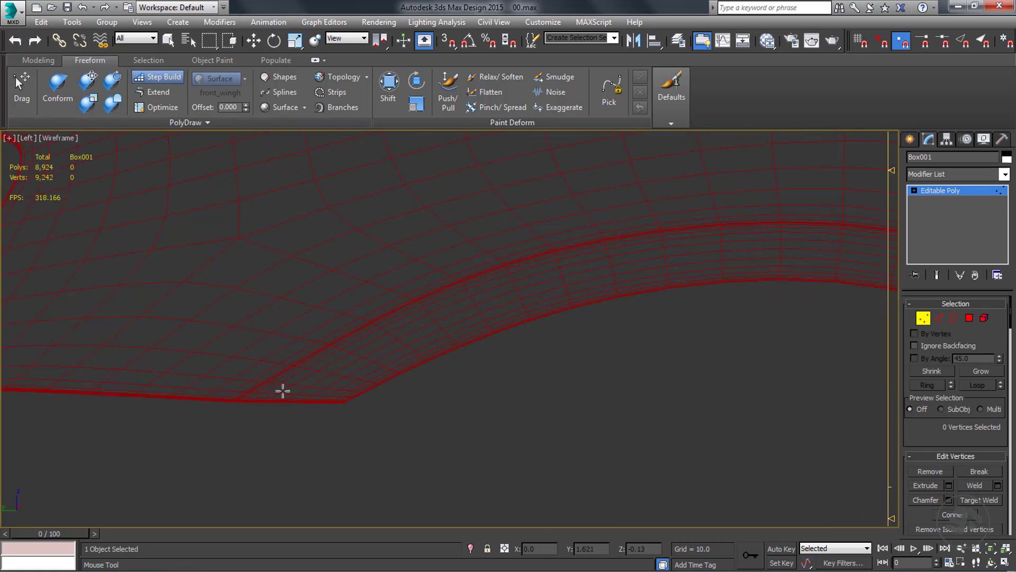
left_click(240, 399)
left_click(345, 400)
left_click(441, 353)
left_click(380, 319)
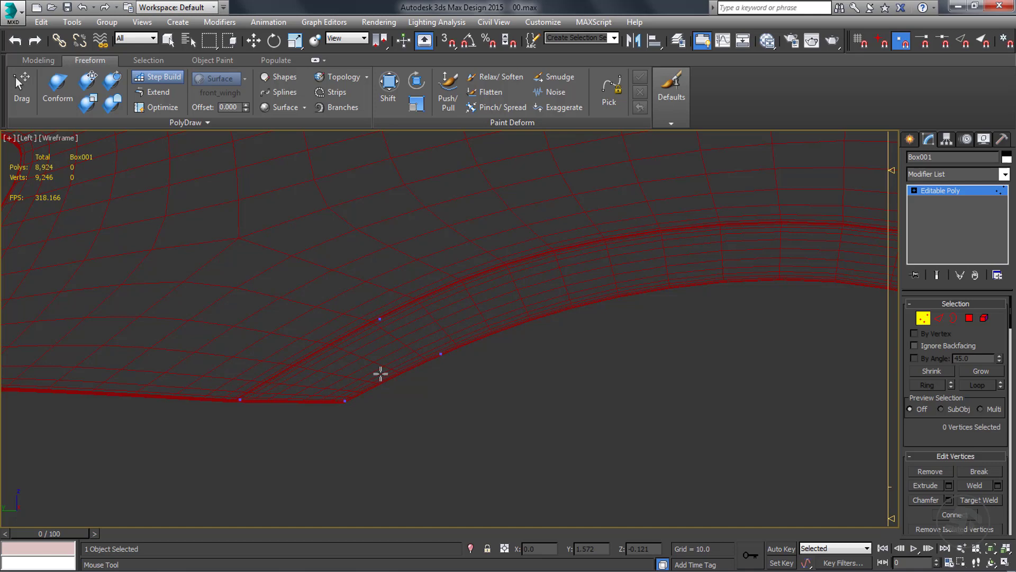
left_click(336, 380, "shift")
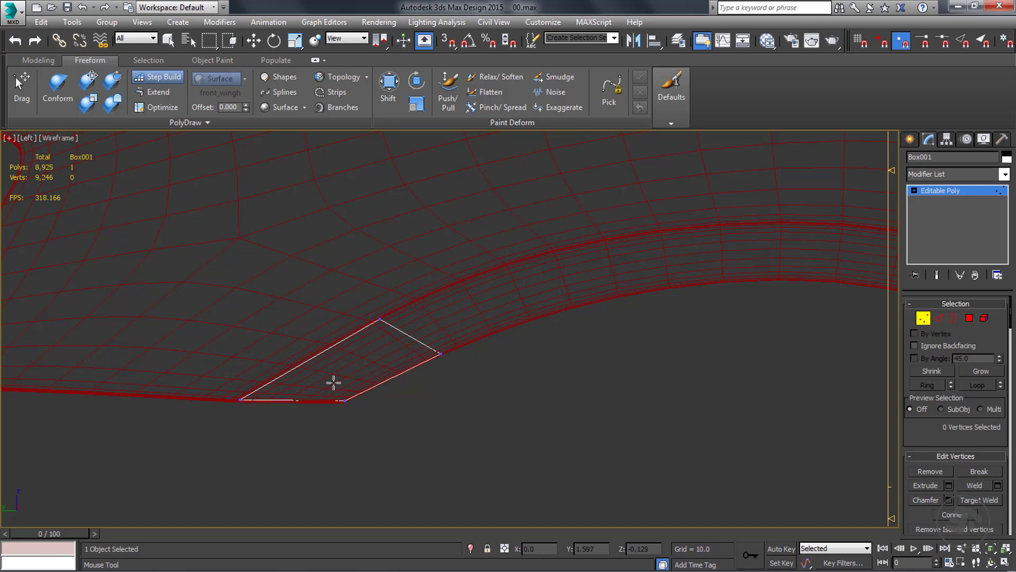
Continue placing paired vertices along the inner and outer edges of the flange over the top of the wheel arch.
left_click(508, 263)
left_click(538, 317)
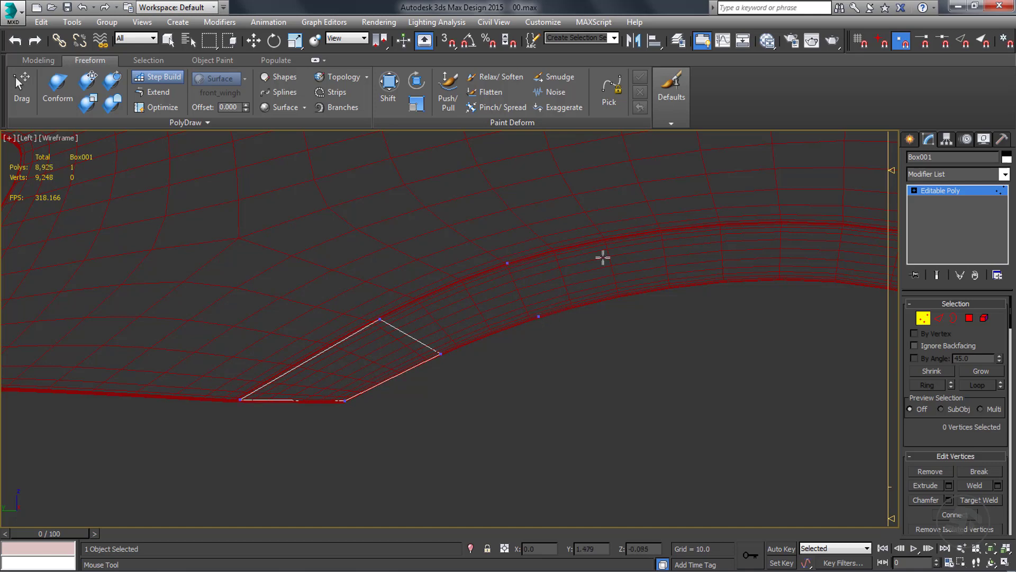
left_click(637, 234)
middle_click_drag(653, 333, 399, 355)
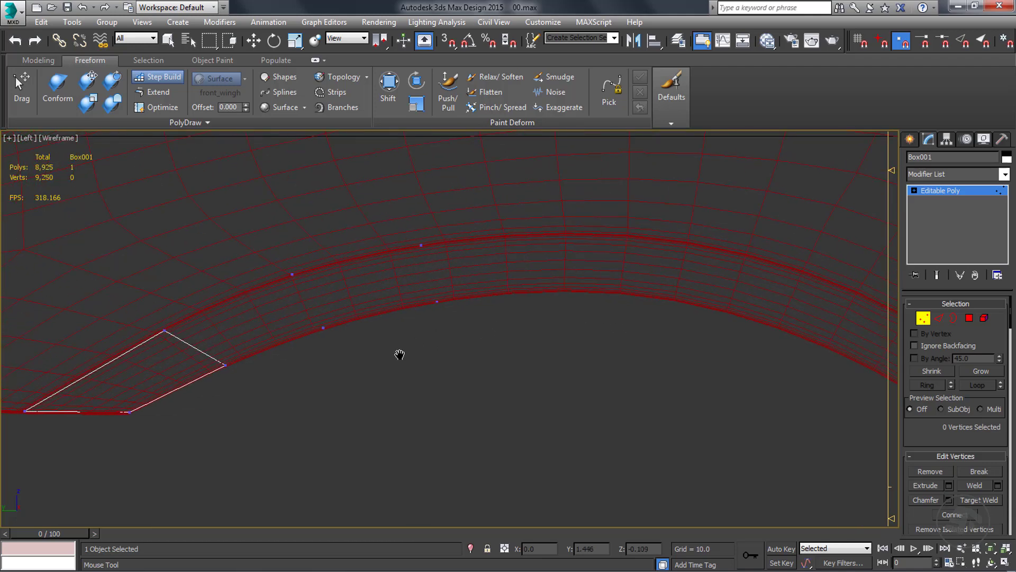
left_click(543, 232)
left_click(542, 291)
left_click(691, 249)
left_click(679, 306)
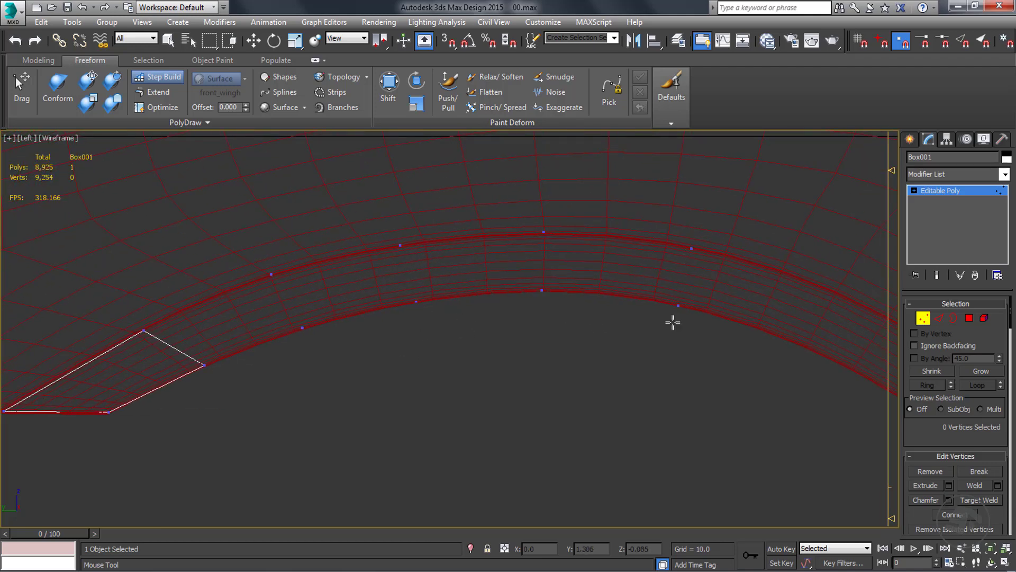
Add vertex pairs on both flange edges down the upper rear curve of the wheel arch.
scroll(673, 322, "down", 2)
middle_click_drag(711, 313, 560, 283)
middle_click_drag(533, 345, 445, 285)
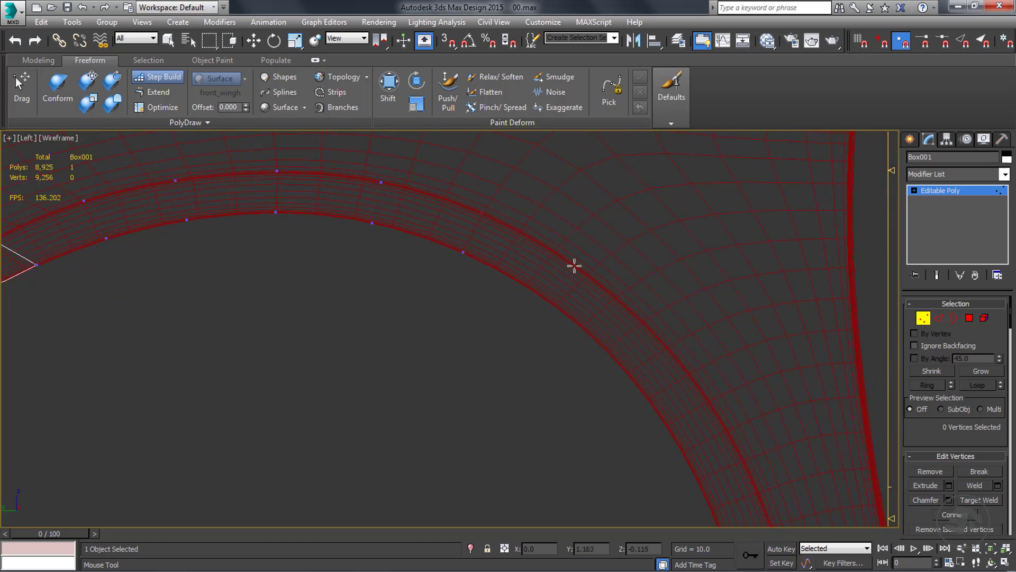
left_click(651, 330)
left_click(619, 364)
middle_click_drag(548, 398, 418, 263)
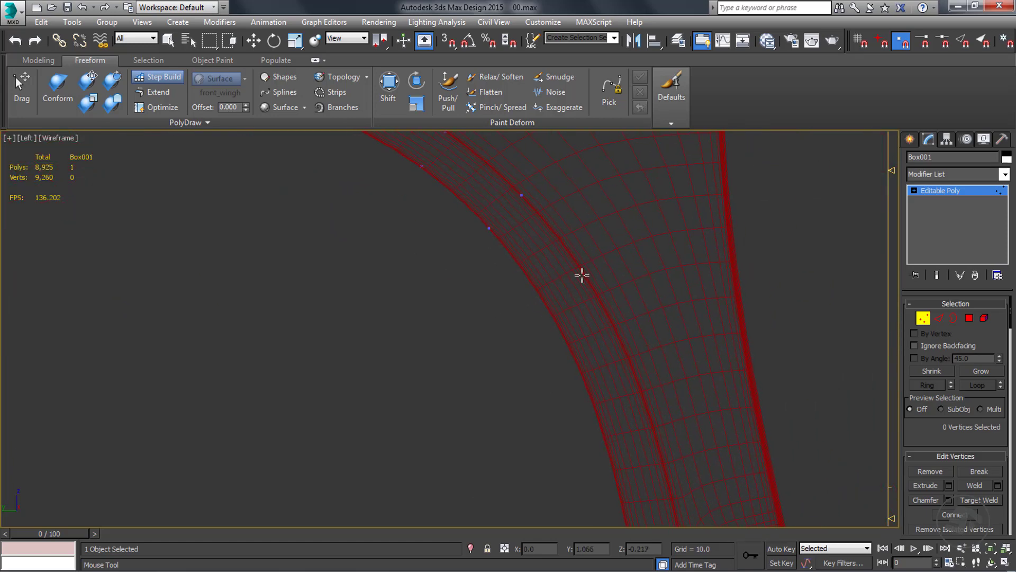
left_click(549, 300)
middle_click_drag(569, 336, 500, 233)
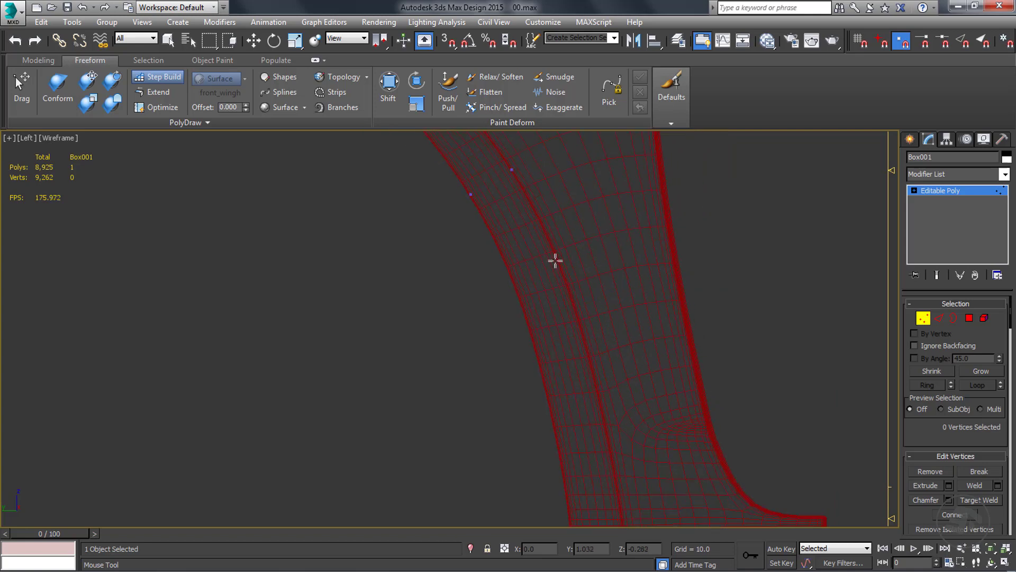
Add vertex pairs down the rear leg of the arch flange, ending at the corners of its rectangular sill section.
left_click(556, 258)
left_click(513, 281)
left_click(588, 345)
left_click(543, 369)
left_click(606, 436)
middle_click_drag(607, 437, 556, 304)
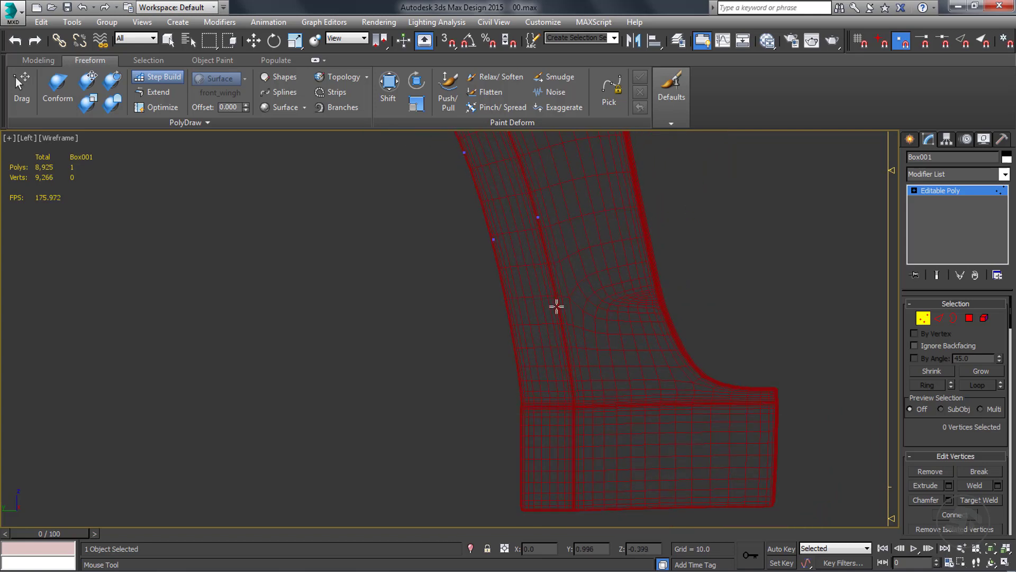
left_click(510, 320)
left_click(522, 404)
left_click(576, 403)
left_click(575, 509)
left_click(522, 509)
Fill the remaining vertex pairs with quads along the entire arch, from the first polygon to the sill section.
scroll(563, 438, "down", 3)
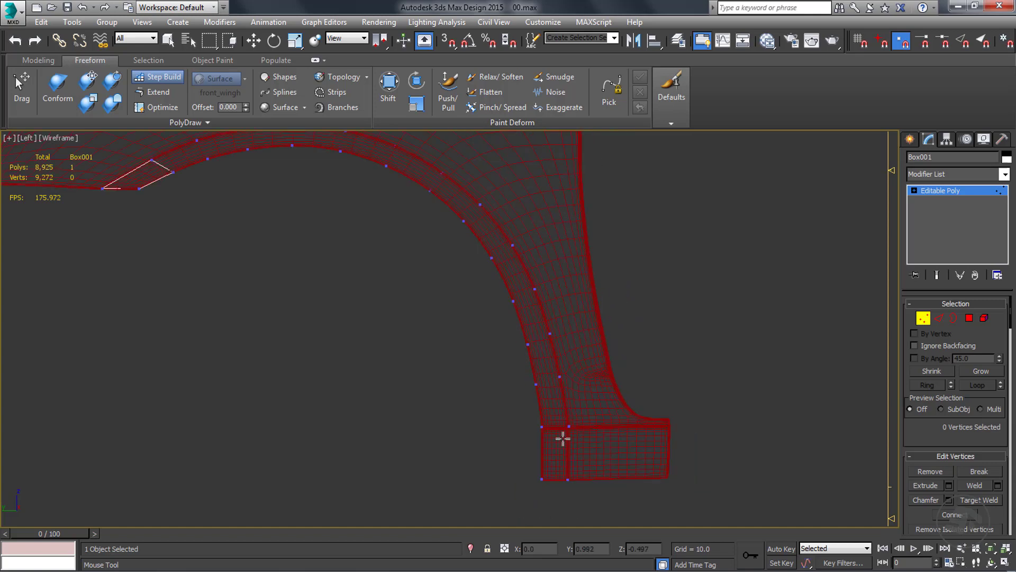
scroll(265, 216, "down", 2)
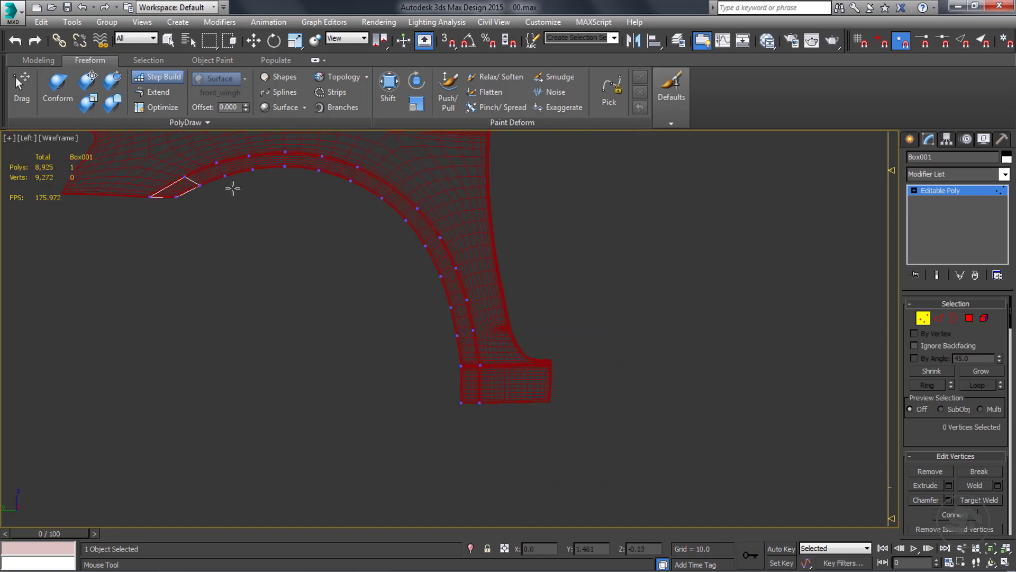
mouse_move(204, 176)
left_mouse_down("shift")
mouse_move(399, 216)
mouse_move(478, 389)
left_mouse_up("shift")
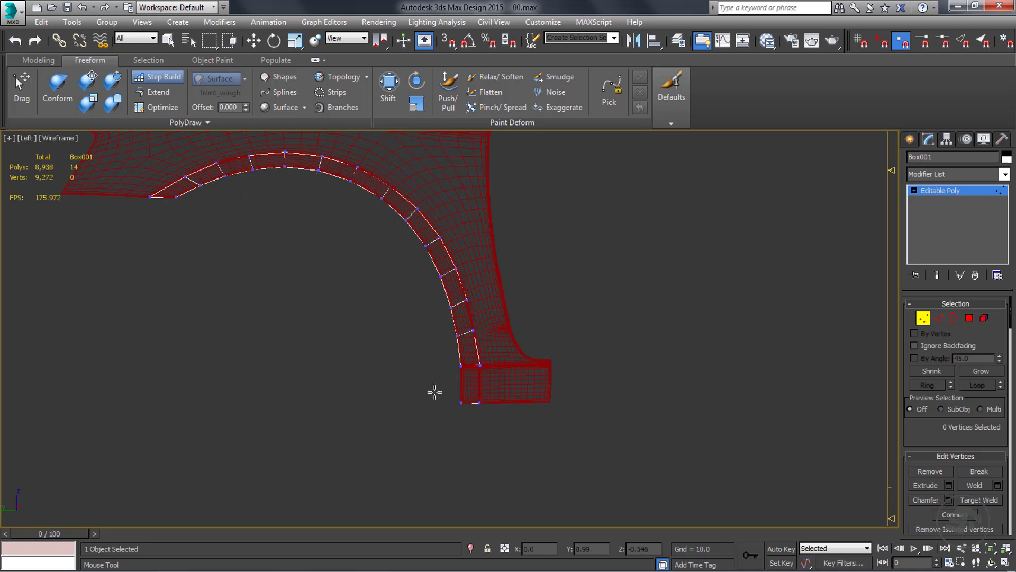
Check the new strip against the fender in shaded Perspective, then isolate the strip in the Left view.
middle_click_drag(352, 352, 445, 379)
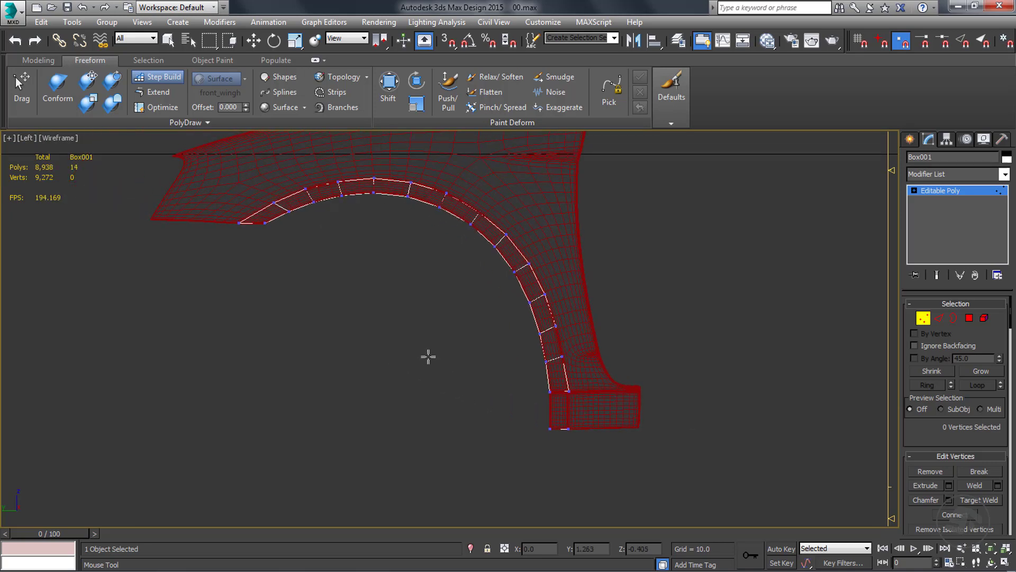
key("p")
scroll(427, 337, "down", 5)
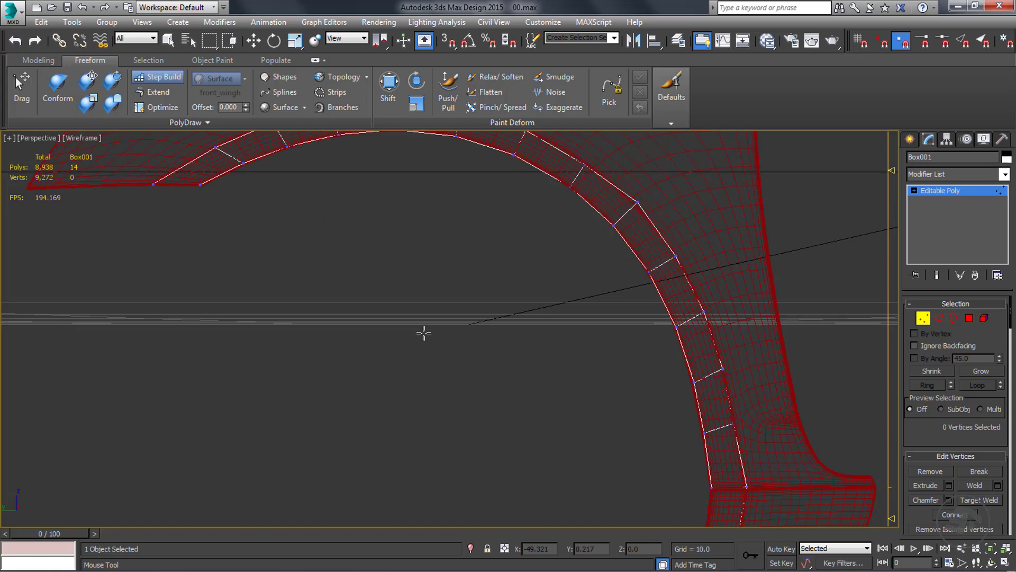
key("F3")
middle_click_drag(423, 337, 423, 364, "alt")
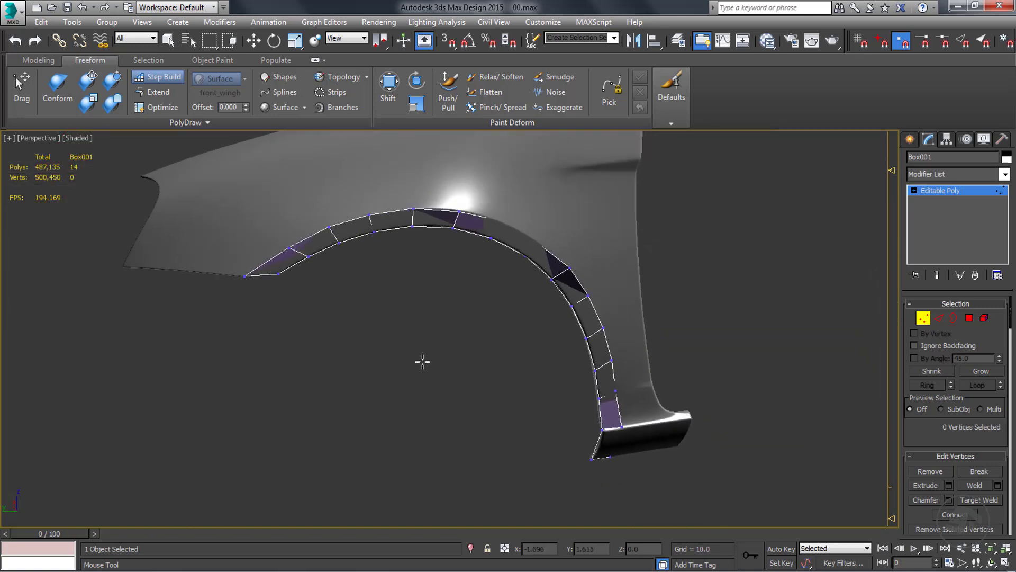
key("l")
scroll(397, 344, "up", 3)
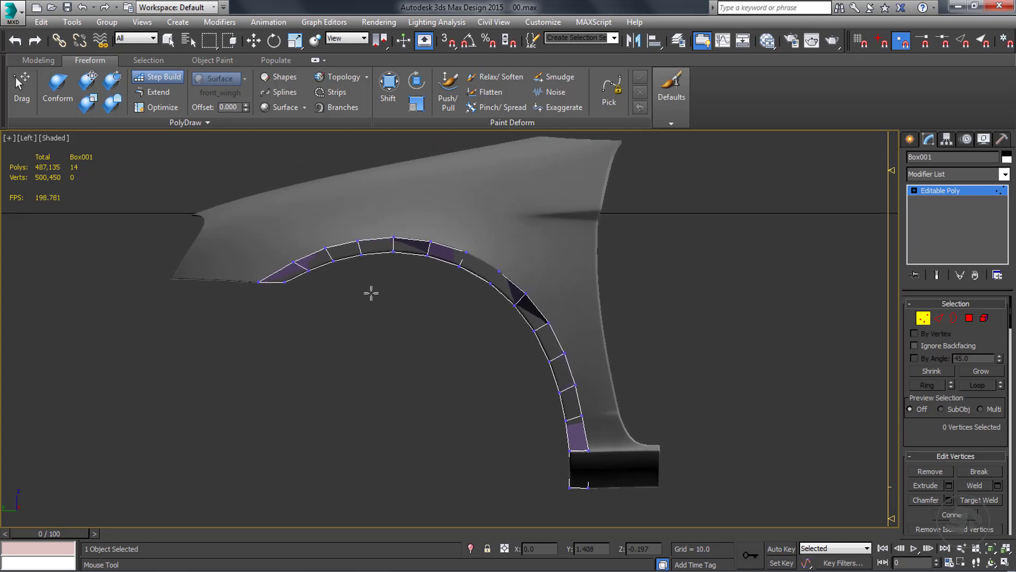
left_click(471, 549)
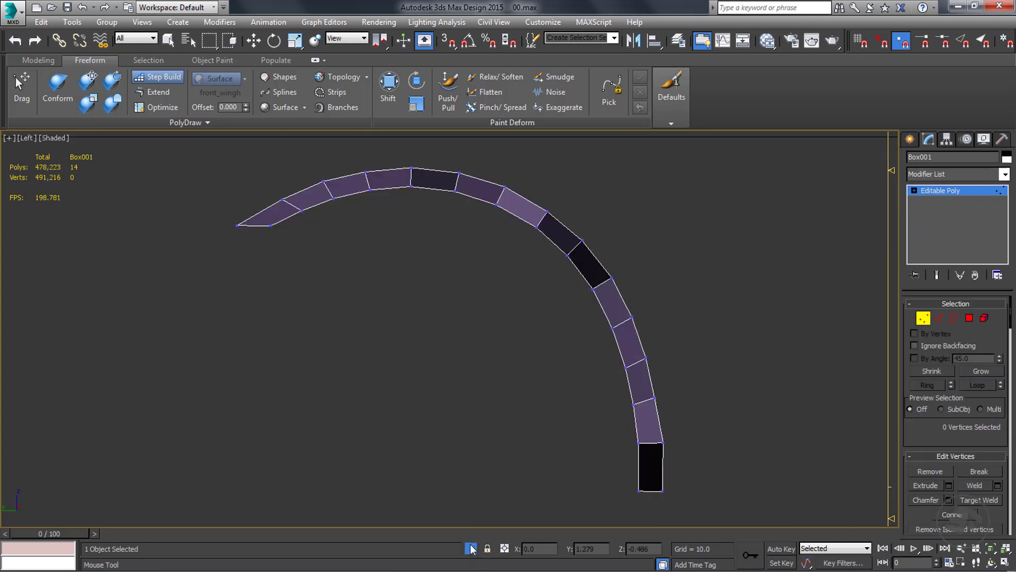
scroll(413, 304, "down", 2)
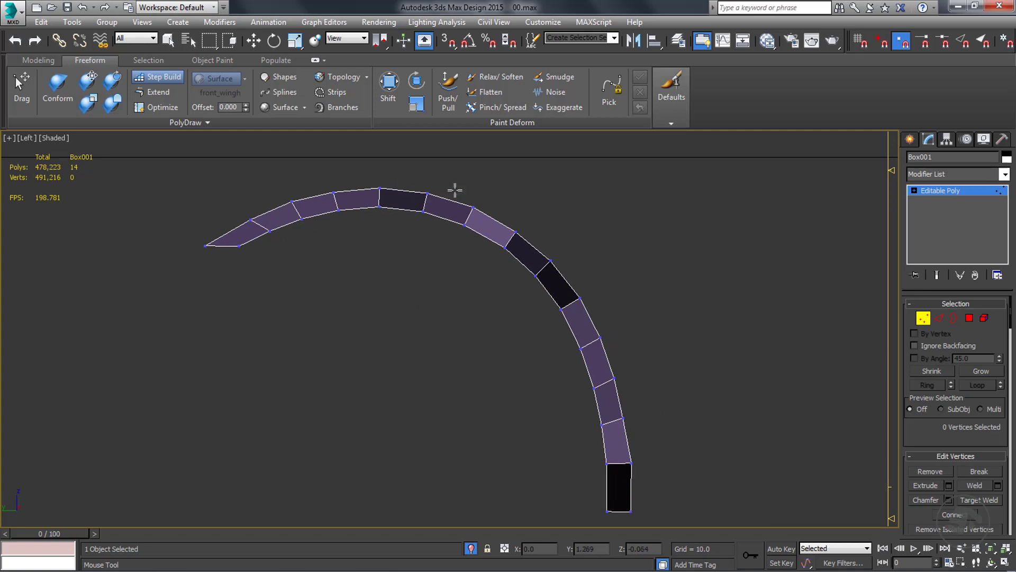
Select the strip's outer edge loop without the sill section's edge and space its vertices evenly with Loop Tools.
key("w")
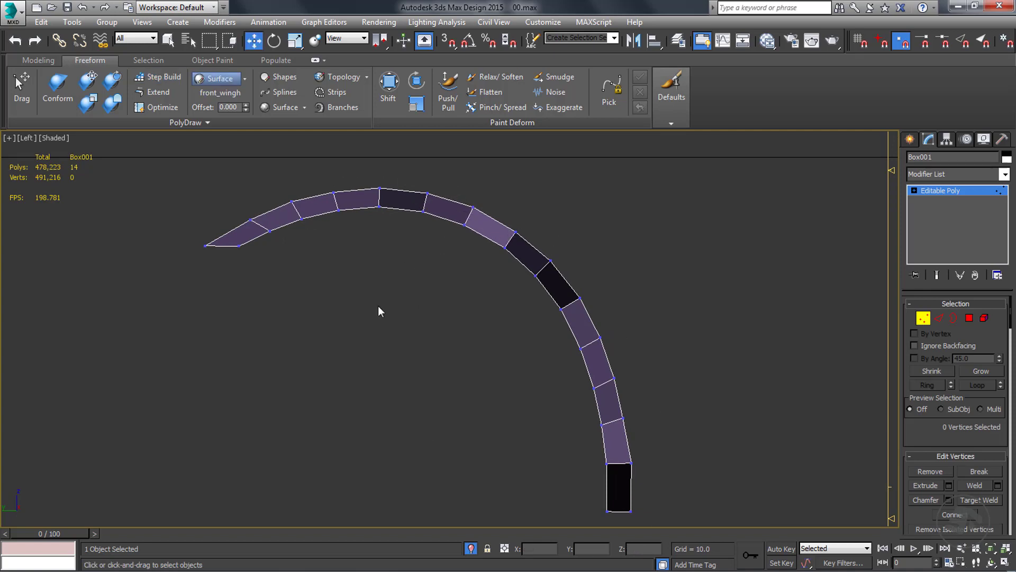
left_click(38, 60)
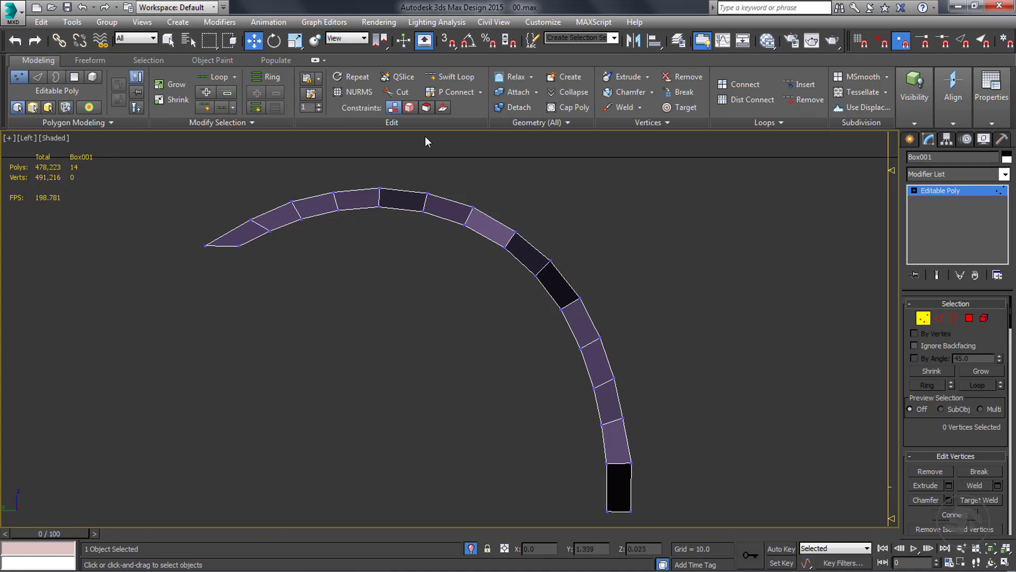
key("2")
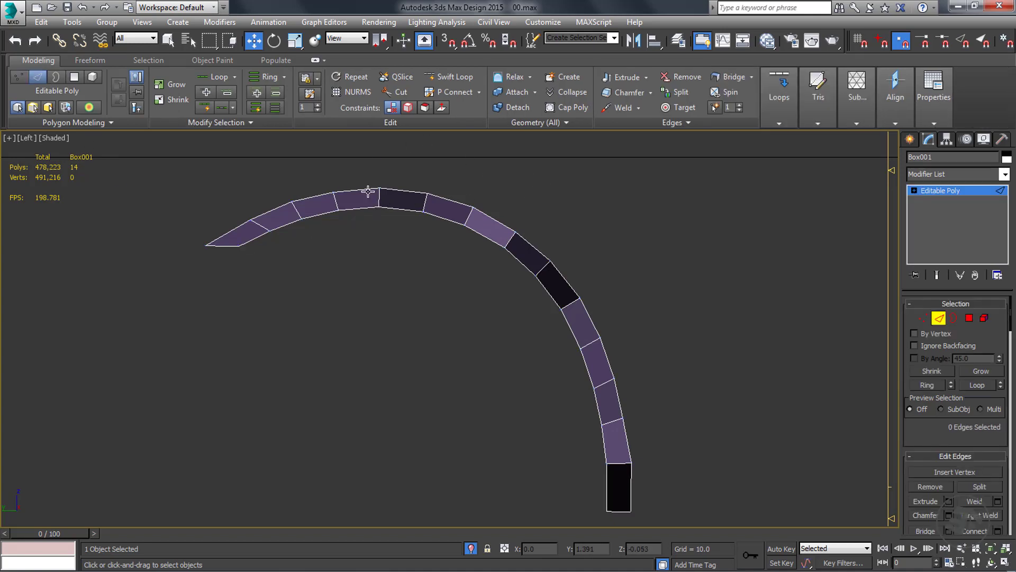
double_click(367, 190)
middle_click_drag(481, 285, 435, 176)
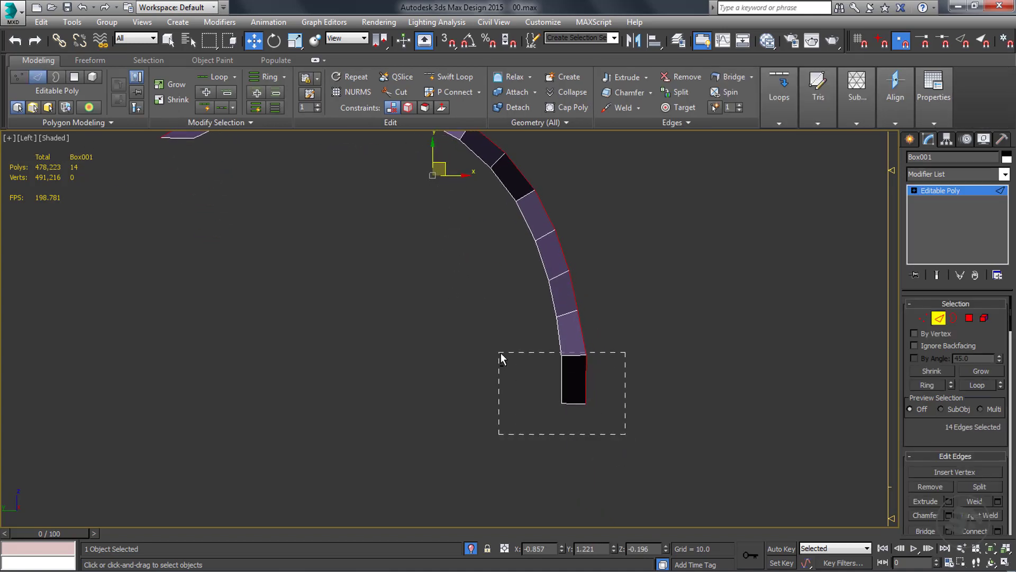
left_click_drag(502, 374, 501, 374, "alt")
middle_click_drag(295, 332, 383, 396)
scroll(384, 395, "down", 2)
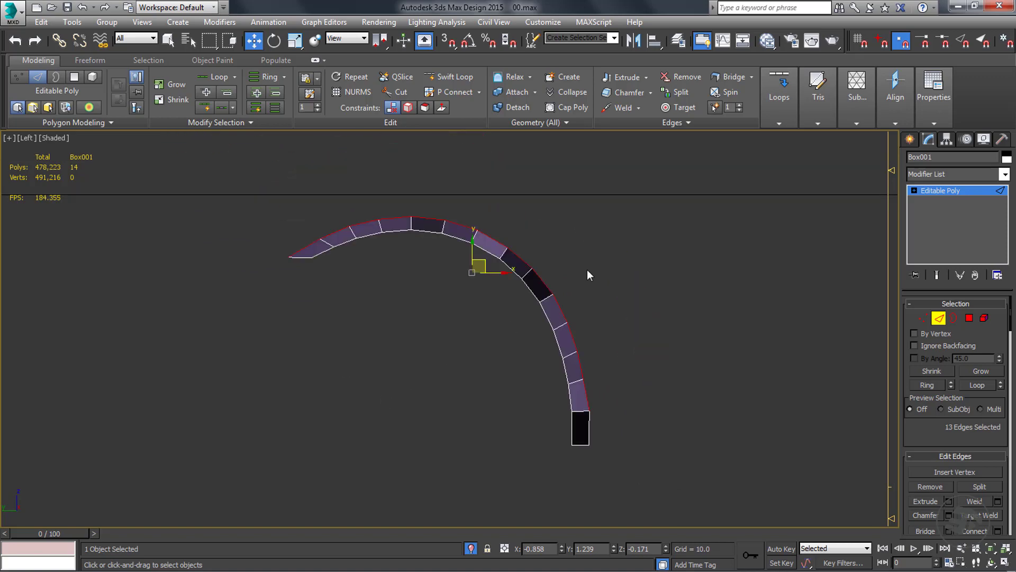
left_click(779, 125)
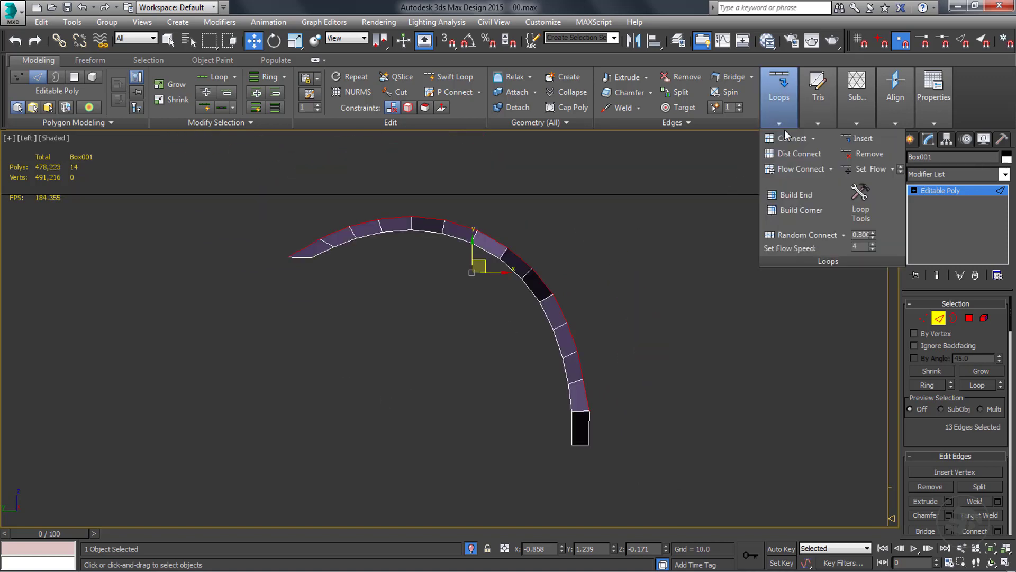
left_click(861, 209)
left_click(158, 301)
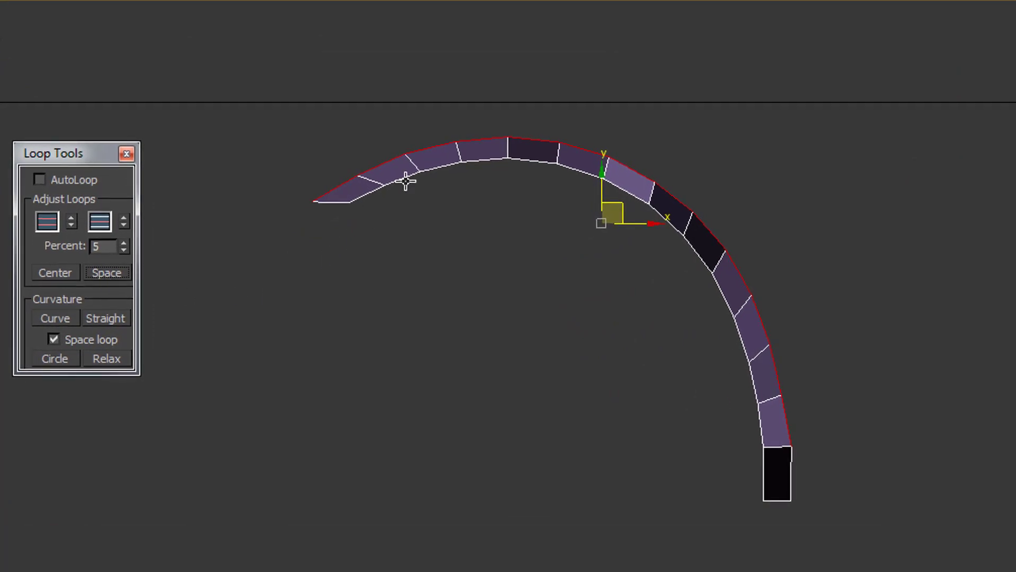
Space the vertices of the inner edge loop evenly, excluding the sill section, and close Loop Tools.
double_click(405, 181)
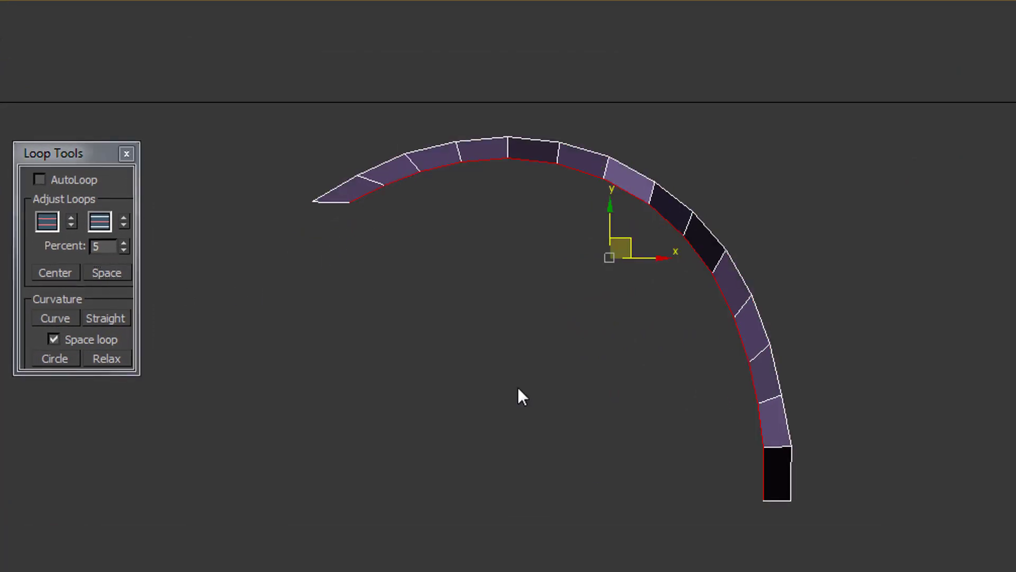
middle_click_drag(698, 479, 518, 488)
scroll(563, 455, "up", 3)
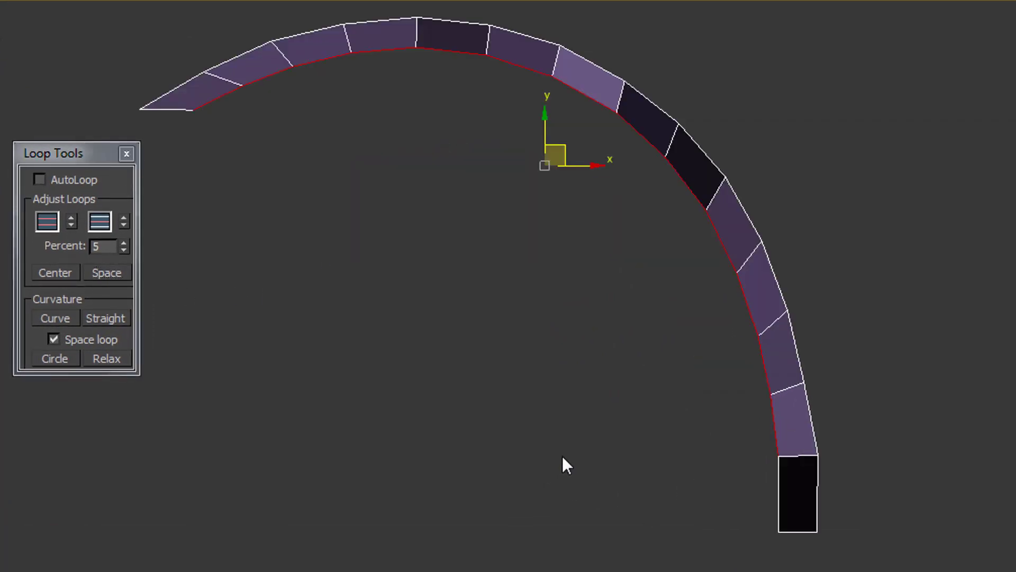
left_click(107, 272)
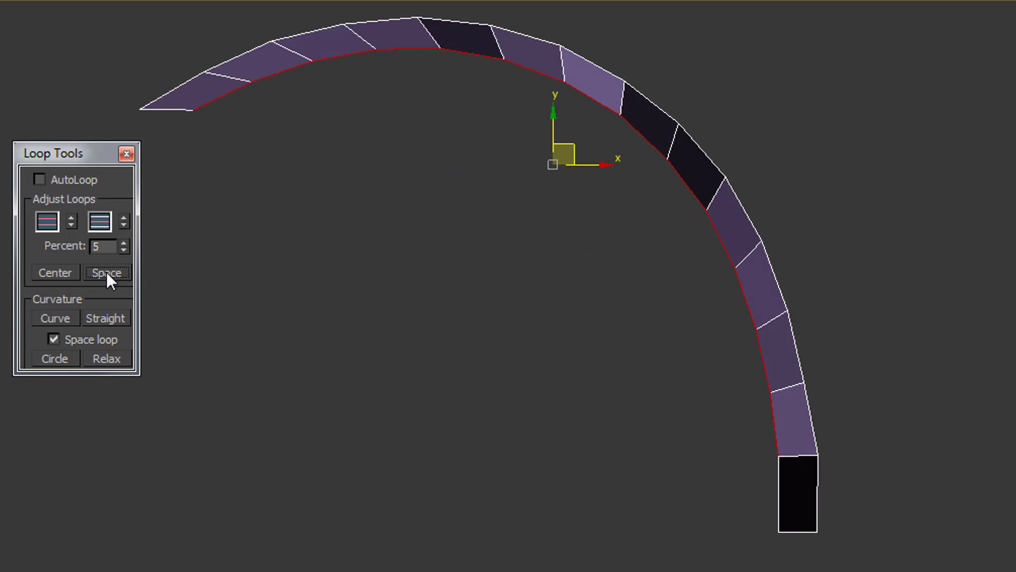
left_click(126, 153)
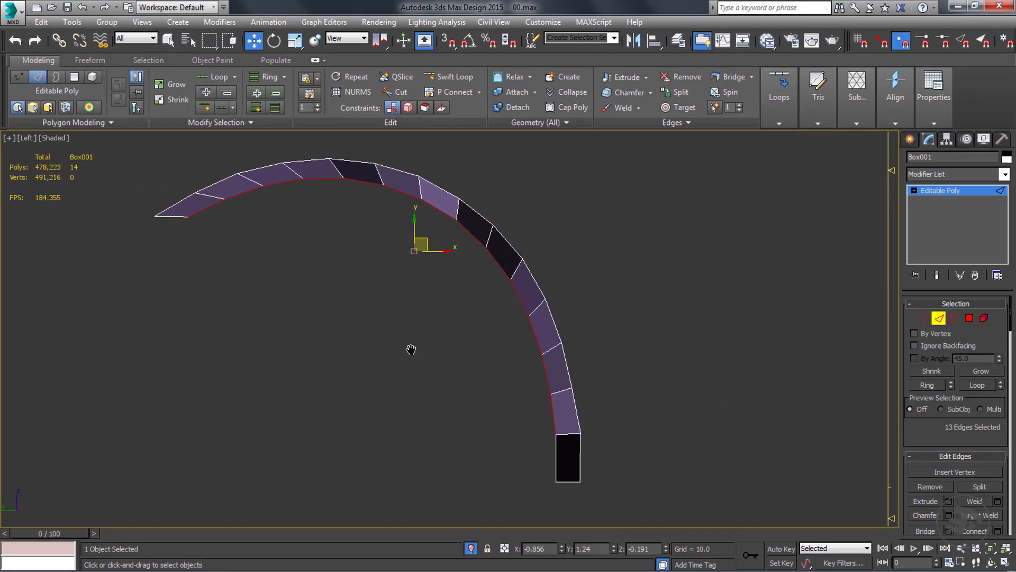
In the wireframe Top view, move the outlying vertex near the strip's middle along X into line with its neighbours.
key("t")
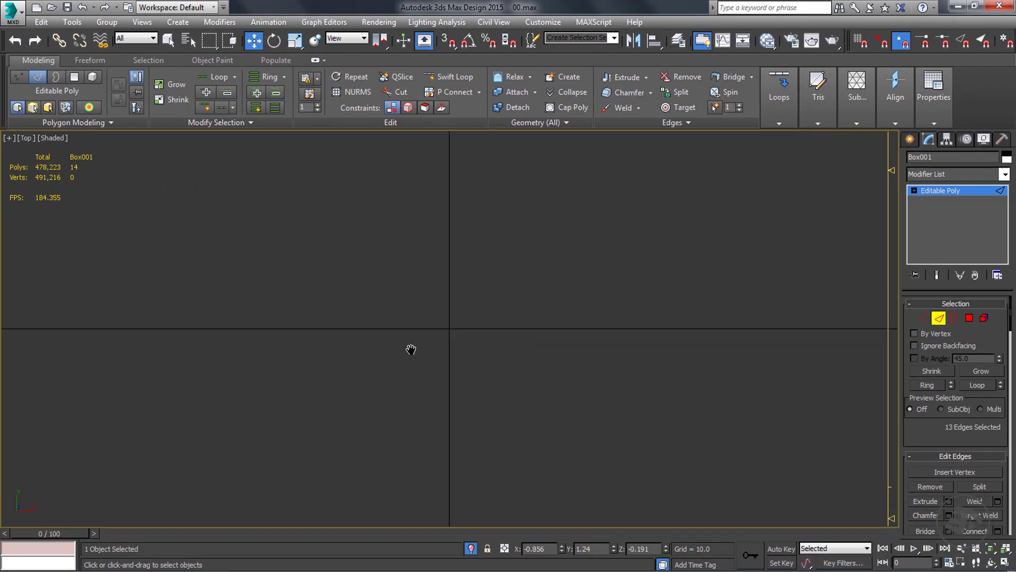
key("z")
scroll(417, 370, "down", 2)
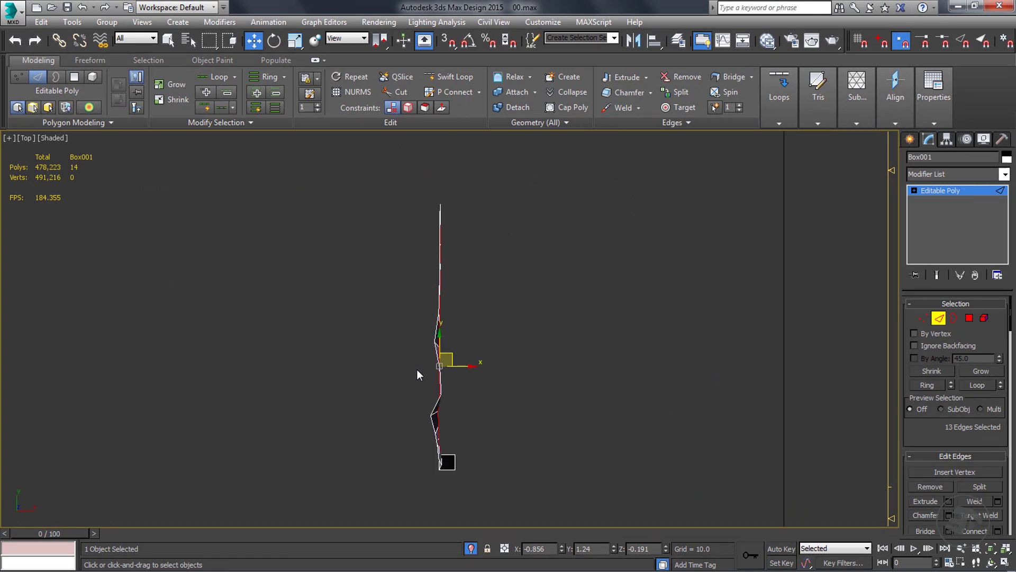
scroll(456, 355, "up", 2)
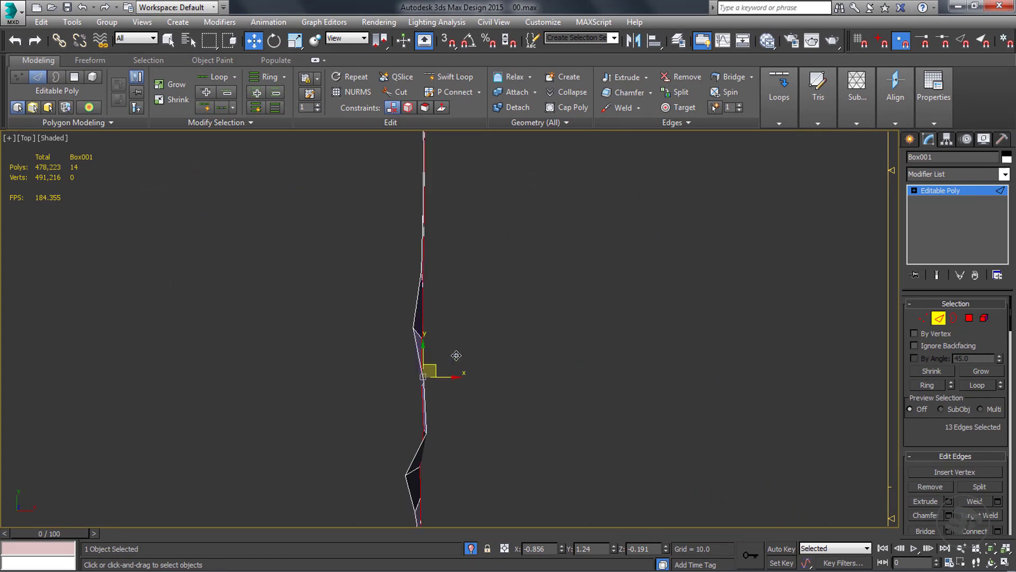
key("F3")
key("1")
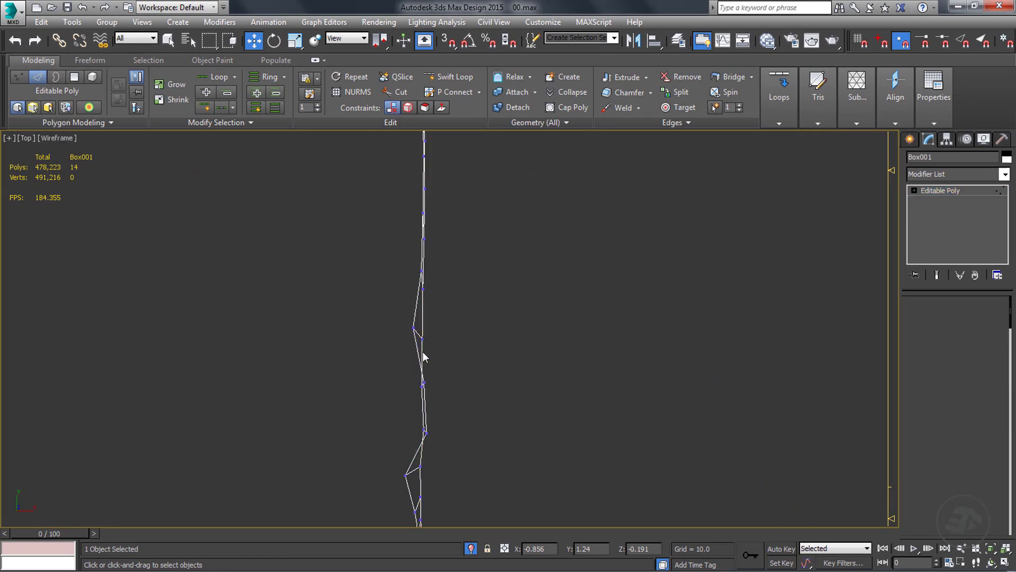
left_click(412, 327)
left_click_drag(440, 328, 450, 328)
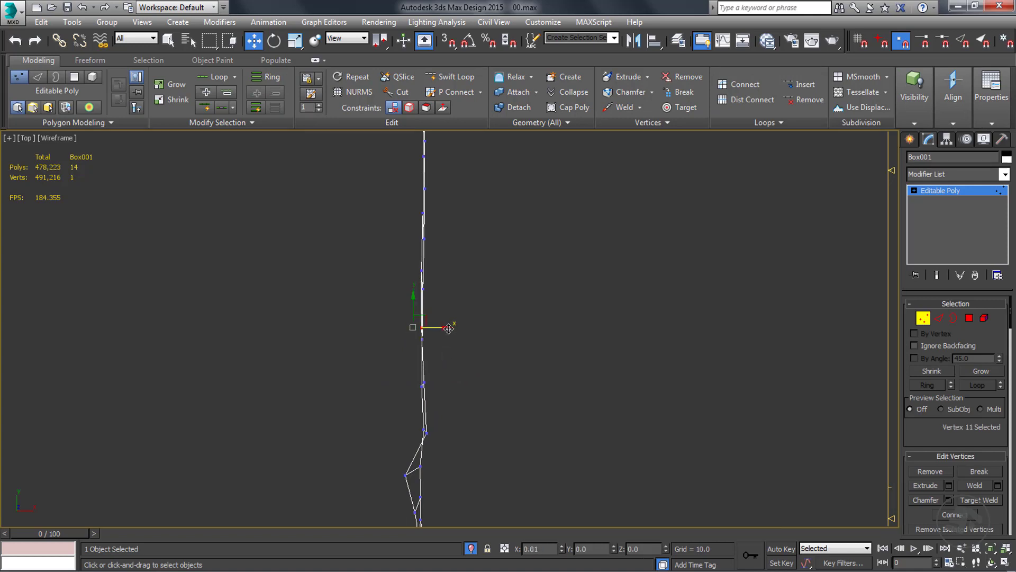
Show the fender again and move the two protruding vertices near the rear along X onto the fender's edge.
middle_click_drag(459, 392, 451, 328)
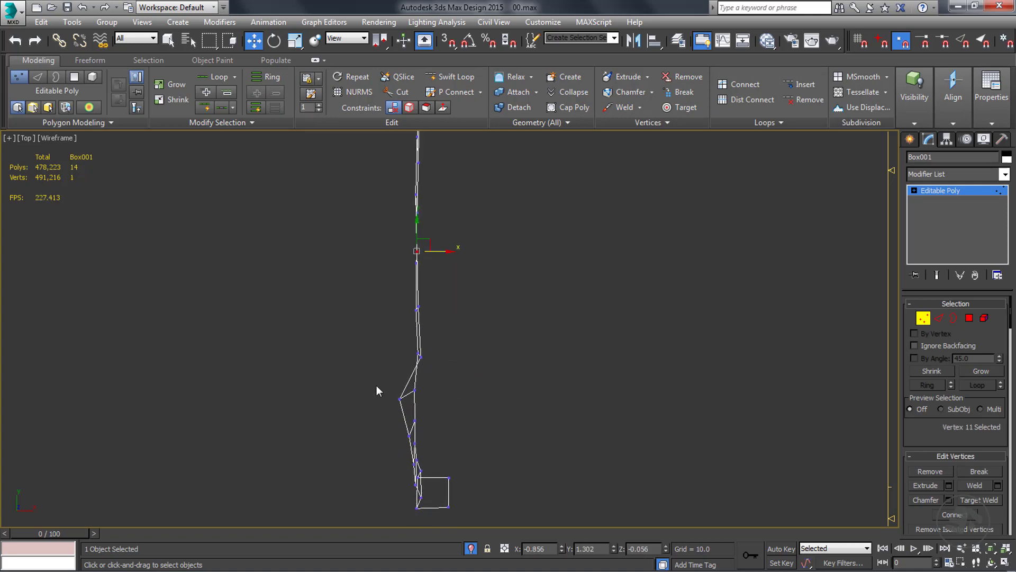
left_click(400, 399)
left_click(472, 549)
scroll(428, 425, "up", 3)
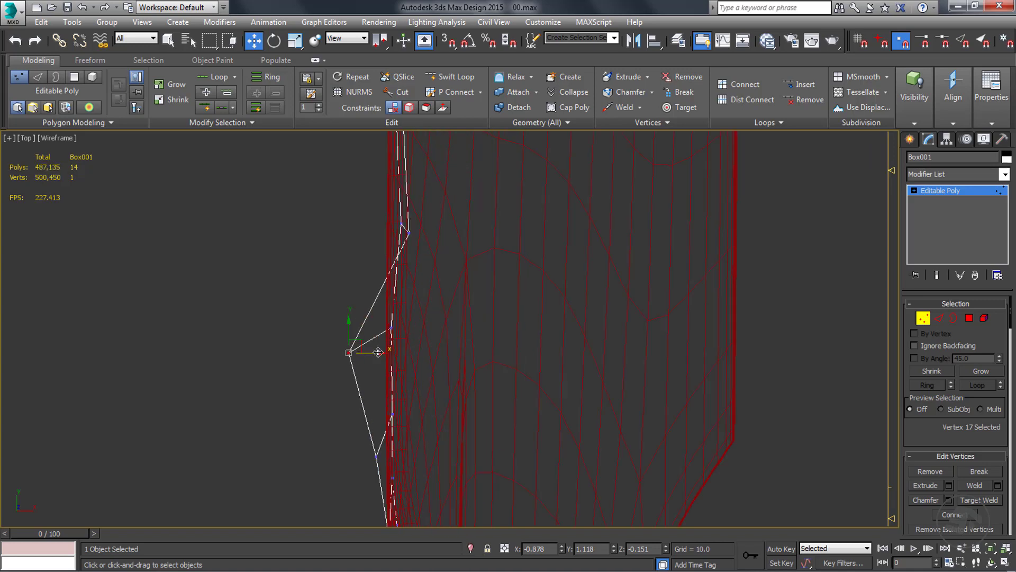
left_click_drag(379, 352, 419, 354)
left_click(375, 456)
left_click_drag(398, 457, 411, 458)
Align the remaining offset vertices further along the strip with the fender's edge in the Top view.
scroll(429, 389, "down", 2)
left_click_drag(445, 263, 373, 305)
left_click_drag(438, 278, 428, 280)
scroll(383, 391, "down", 2)
middle_click_drag(383, 391, 362, 500)
left_click_drag(364, 346, 399, 362)
middle_click_drag(414, 303, 419, 381)
scroll(411, 420, "down", 2)
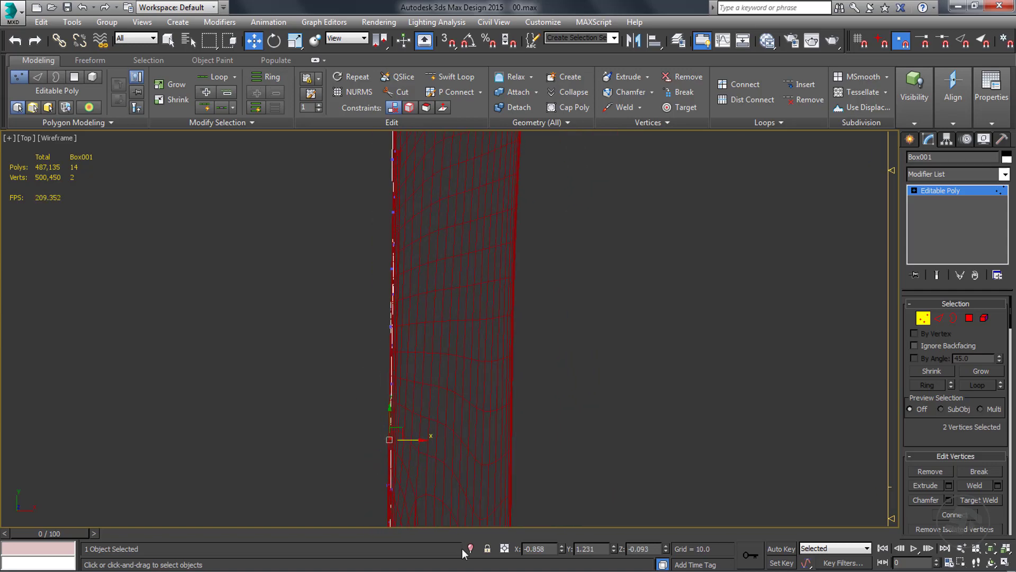
Isolate the strip and flatten its inner edge loop along X with Scale in the Top view.
left_click(469, 549)
scroll(456, 385, "down", 5)
key("2")
middle_click_drag(540, 371, 494, 318)
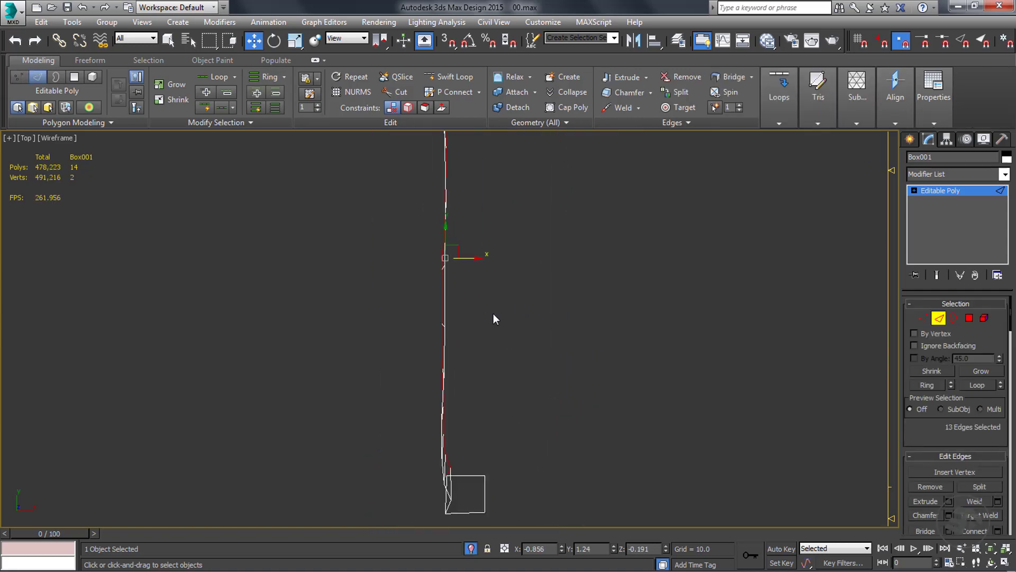
key("r")
Select the outer edge loop without the sill section's edge and flatten it along X with Scale in the Top view.
key("p")
middle_click_drag(601, 352, 718, 317, "alt")
scroll(718, 317, "down", 2)
double_click(560, 209)
left_click_drag(698, 473, 626, 454, "alt")
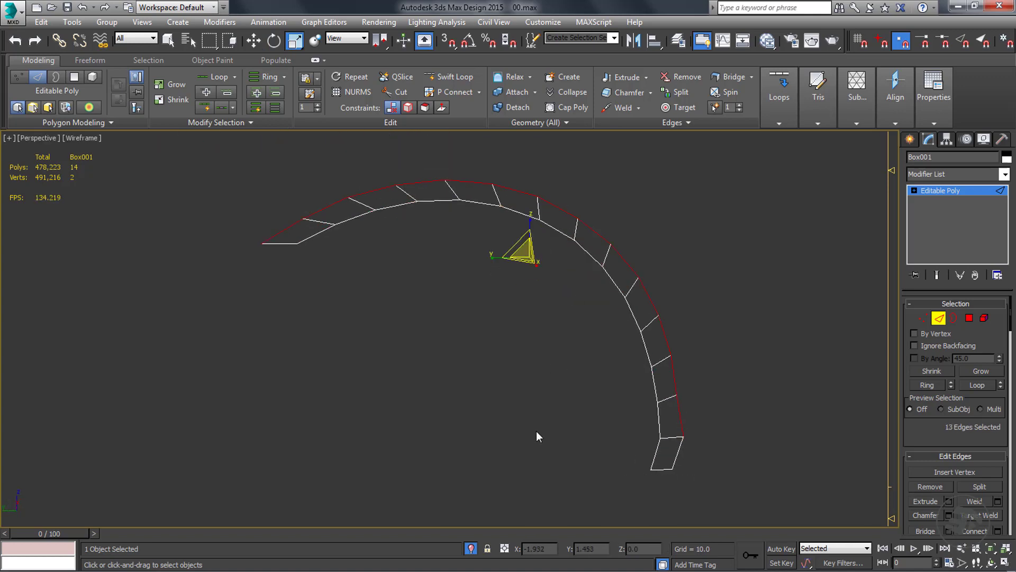
key("t")
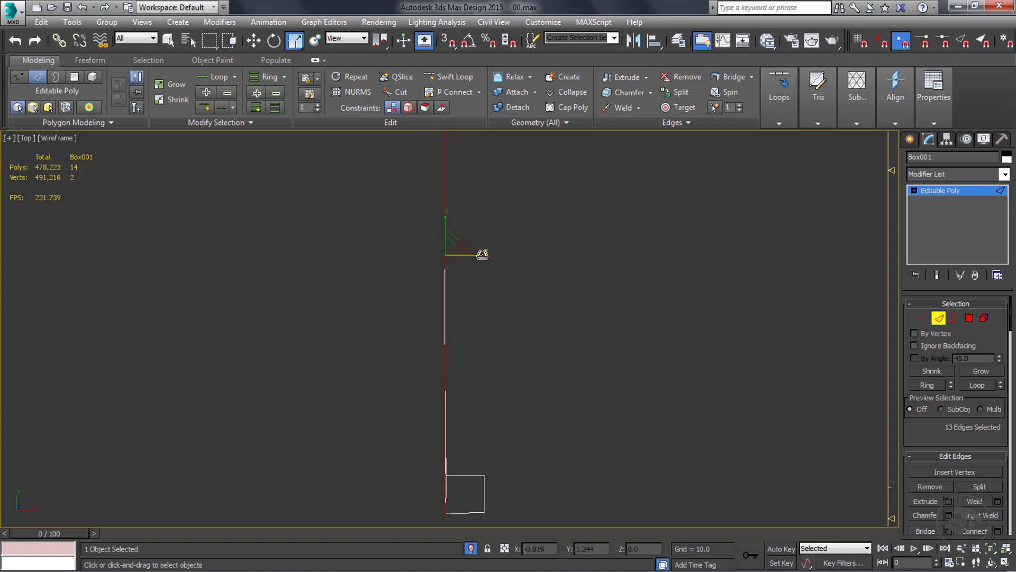
left_click_drag(482, 255, 159, 262)
Examine the flattened strip in shaded Perspective.
scroll(496, 319, "down", 4)
scroll(526, 386, "down", 4)
middle_click_drag(566, 355, 645, 376)
key("p")
key("F3")
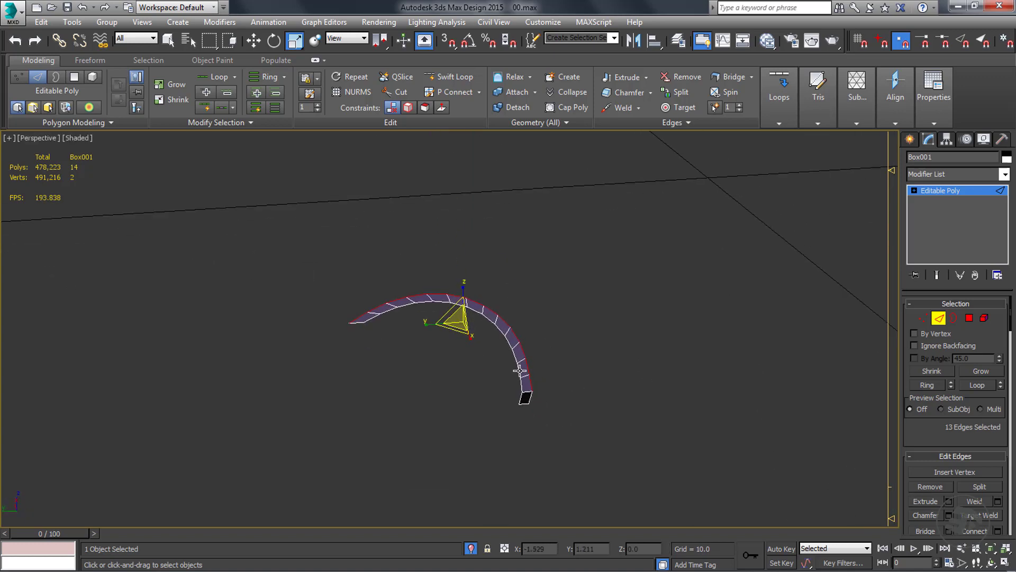
scroll(561, 421, "up", 5)
scroll(539, 414, "down", 5)
scroll(503, 415, "up", 2)
middle_click_drag(503, 415, 518, 414, "alt")
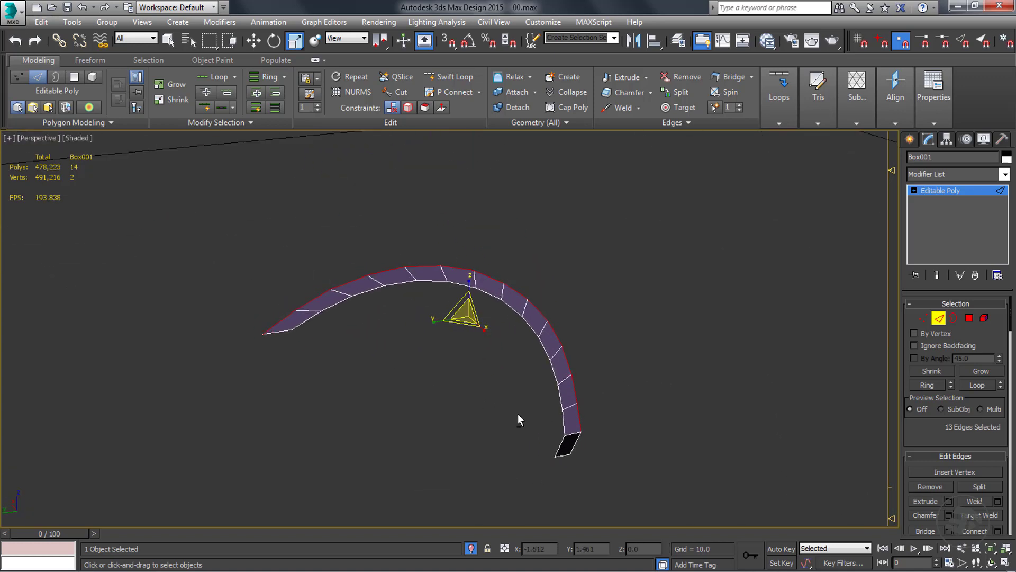
Show the fender, convert the first cross edge above the sill corner to vertices, and reposition them along the flange with vertex snap.
left_click(471, 549)
middle_click_drag(518, 380, 675, 323, "alt")
scroll(559, 421, "up", 5)
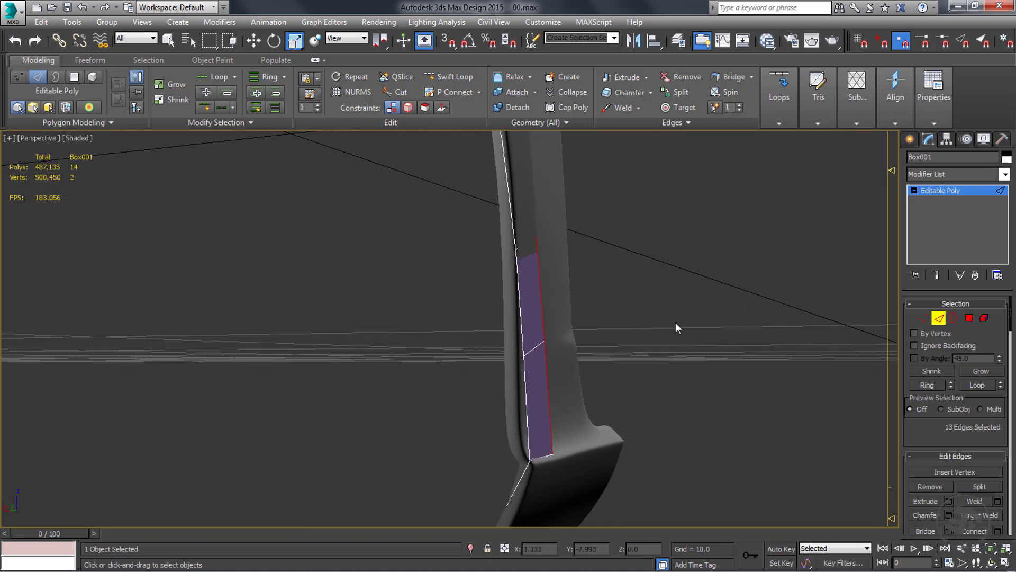
left_click(536, 347)
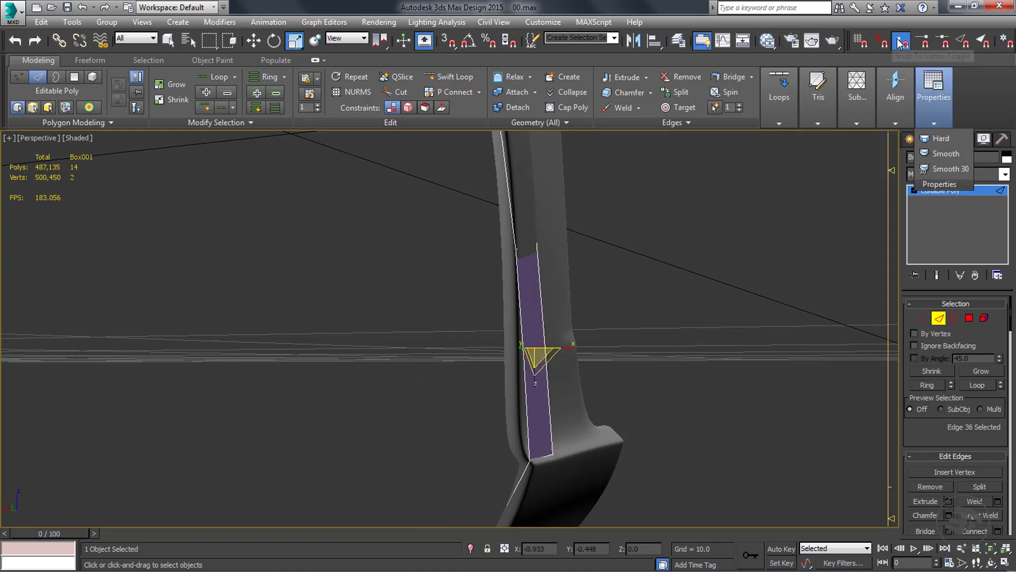
left_click(23, 75, "ctrl")
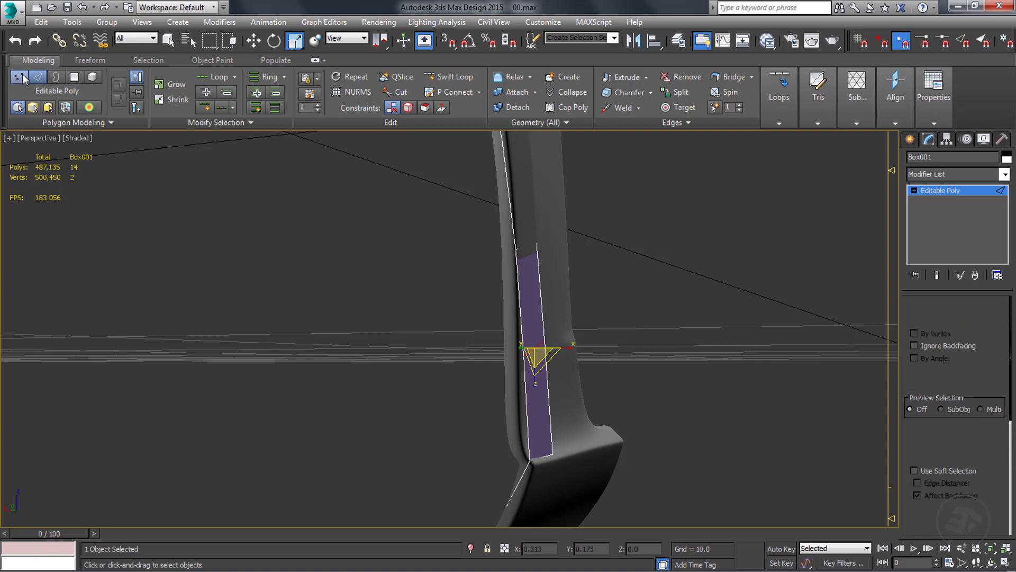
middle_click_drag(532, 401, 522, 369, "alt")
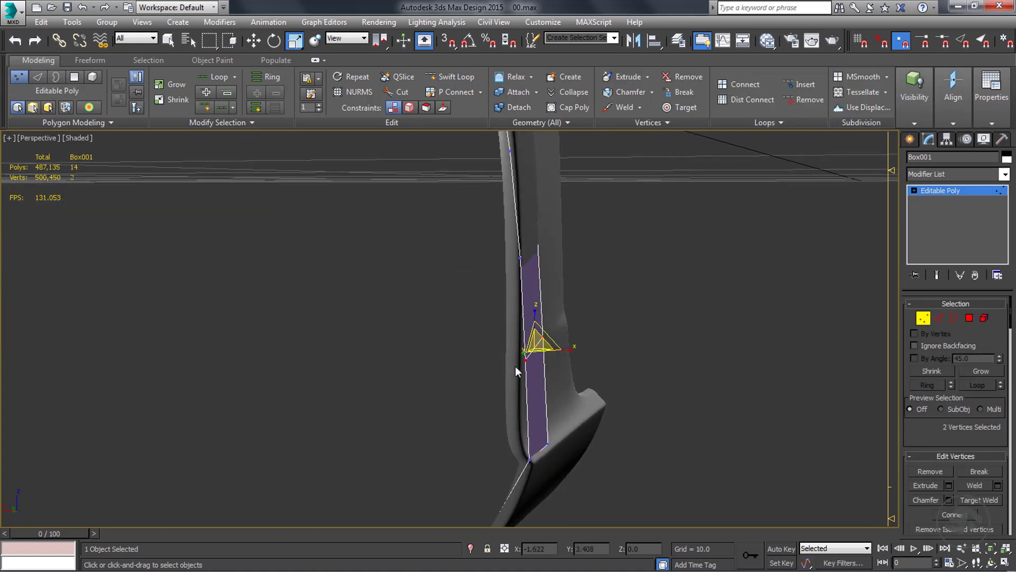
key("F3")
mouse_move(516, 376)
middle_mouse_down("alt")
mouse_move(478, 386)
mouse_move(507, 374)
mouse_move(518, 378)
mouse_move(493, 377)
mouse_move(553, 378)
mouse_move(523, 373)
middle_mouse_up("alt")
key("w")
key("s")
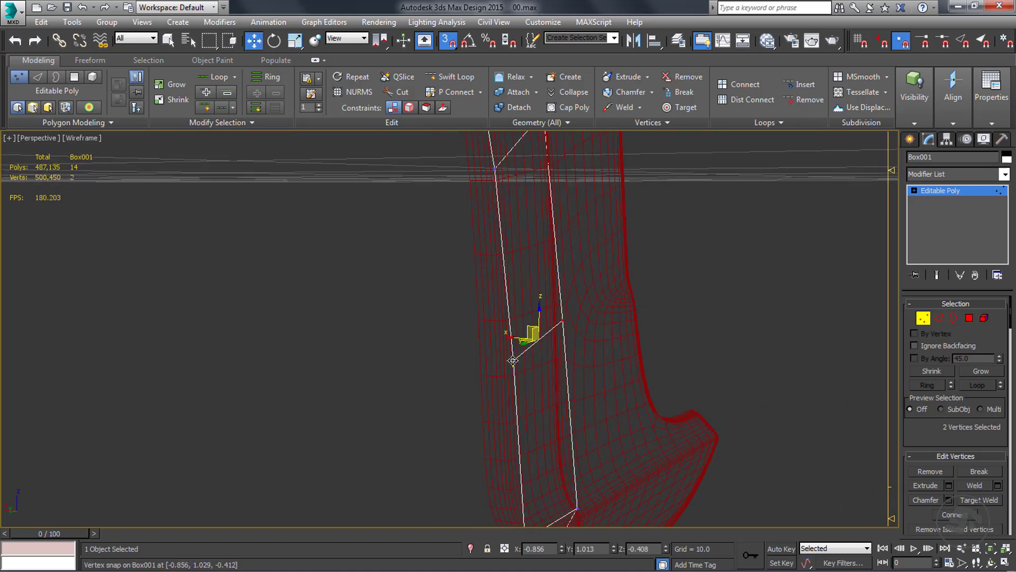
left_click_drag(513, 360, 511, 366)
Add a Swift Loop just above the sill corner and snap its two vertices to the fender's flange.
middle_click_drag(511, 367, 535, 439, "alt")
middle_click_drag(535, 440, 552, 359)
left_click(456, 78)
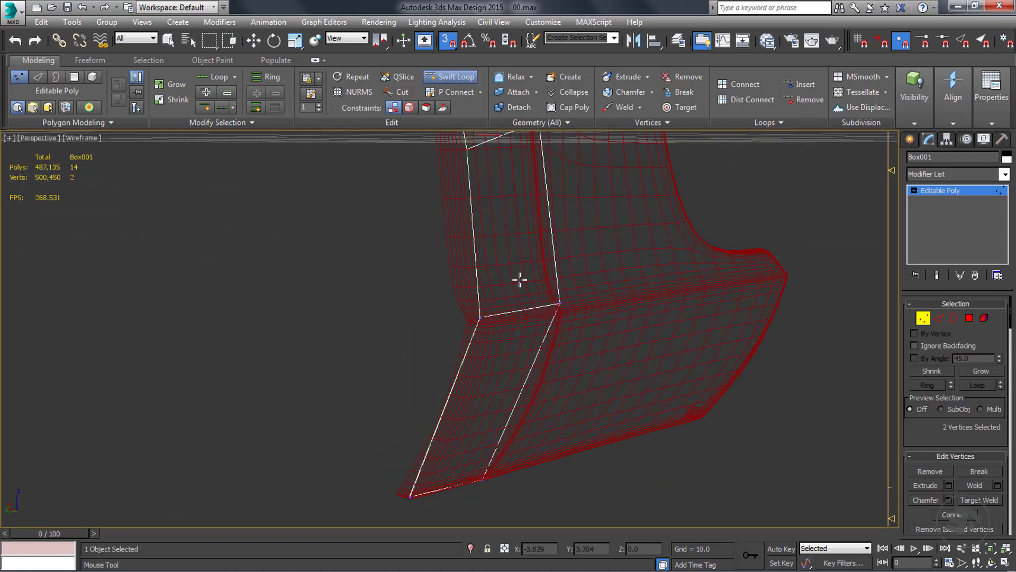
left_click(556, 260)
key("w")
left_click_drag(478, 276, 464, 279)
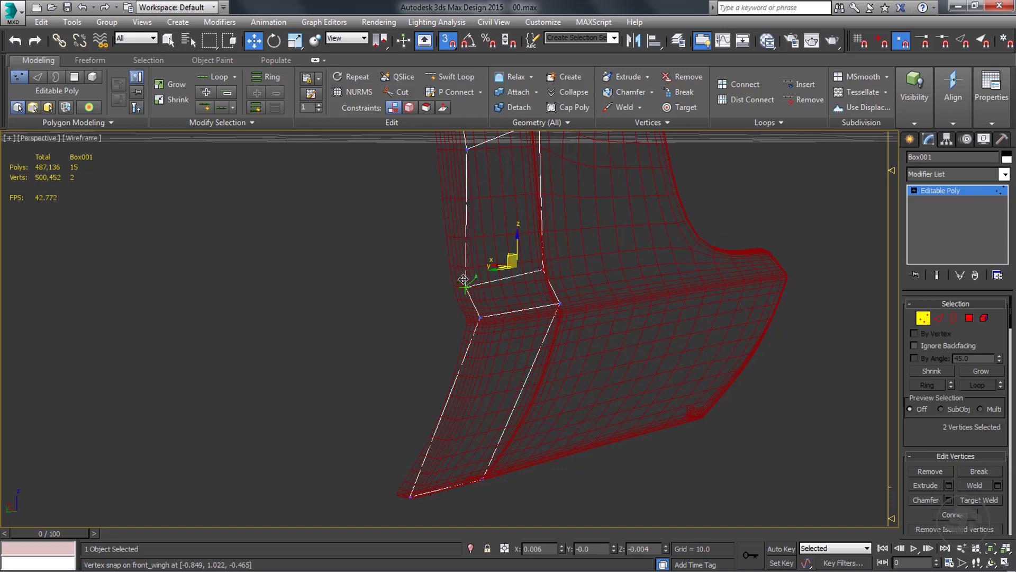
Move the four vertices at the strip's front end, snapping them to the fender's front arch corner.
mouse_move(464, 279)
middle_mouse_down("alt")
mouse_move(472, 357)
mouse_move(420, 424)
mouse_move(286, 384)
mouse_move(396, 430)
mouse_move(392, 474)
mouse_move(460, 417)
mouse_move(236, 397)
middle_mouse_up("alt")
key("F3")
mouse_move(346, 459)
middle_mouse_down("alt")
mouse_move(456, 376)
mouse_move(429, 394)
mouse_move(305, 291)
middle_mouse_up("alt")
left_click_drag(281, 432, 273, 430)
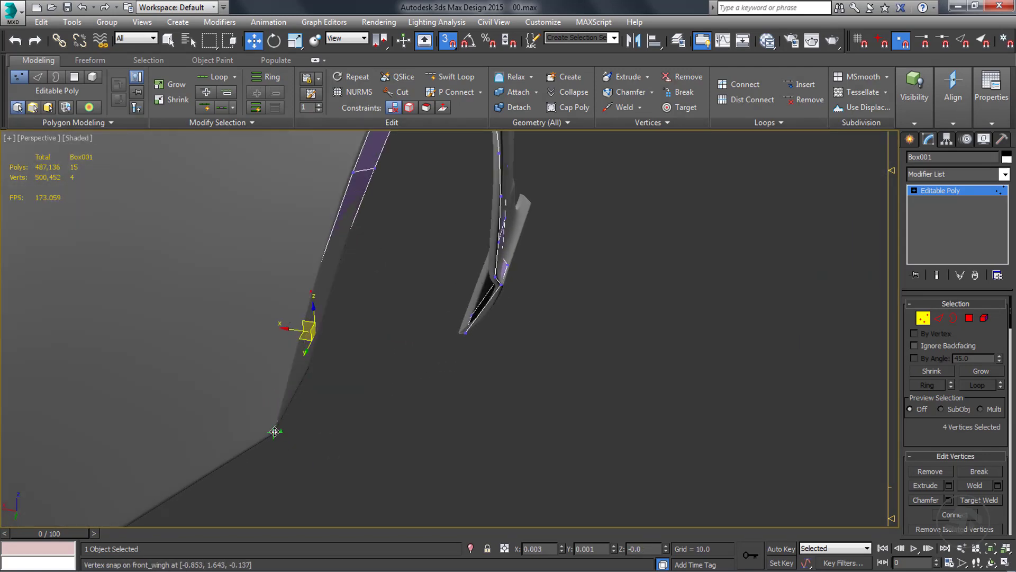
Move the next vertex pair behind the front end onto the fender's flange, then turn off snapping and exit vertex editing.
middle_click_drag(273, 430, 292, 405, "alt")
middle_click_drag(491, 347, 436, 323, "alt")
left_click_drag(435, 322, 551, 397)
middle_click_drag(551, 397, 452, 350, "alt")
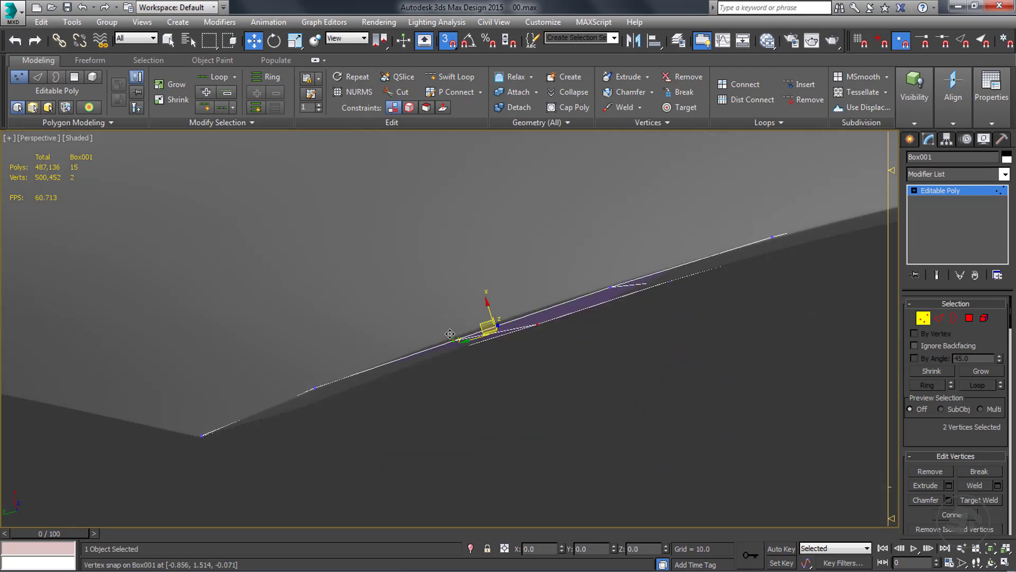
left_click_drag(453, 342, 489, 311)
key("s")
scroll(606, 411, "down", 5)
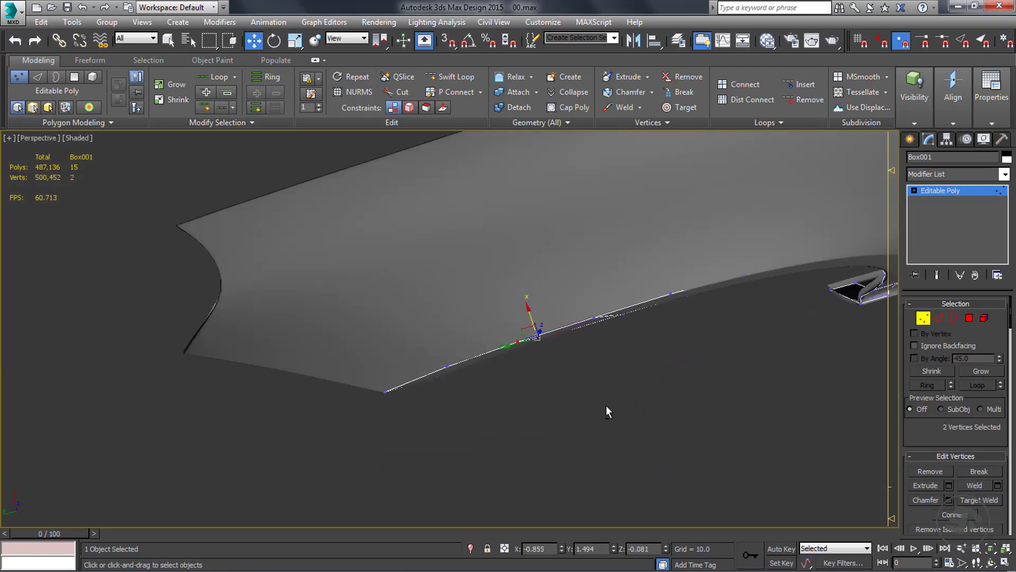
middle_click_drag(606, 411, 492, 370, "alt")
left_click(943, 190)
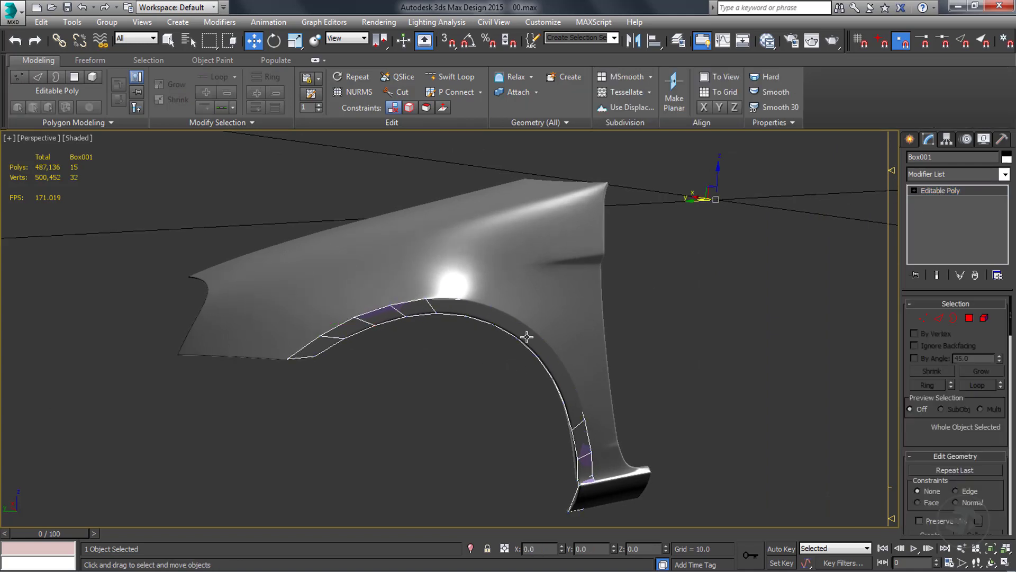
Add a Symmetry modifier to the wheel arch strip, mirrored on X with Slice Along Mirror turned off.
middle_click_drag(529, 336, 569, 378, "alt")
scroll(561, 336, "down", 3)
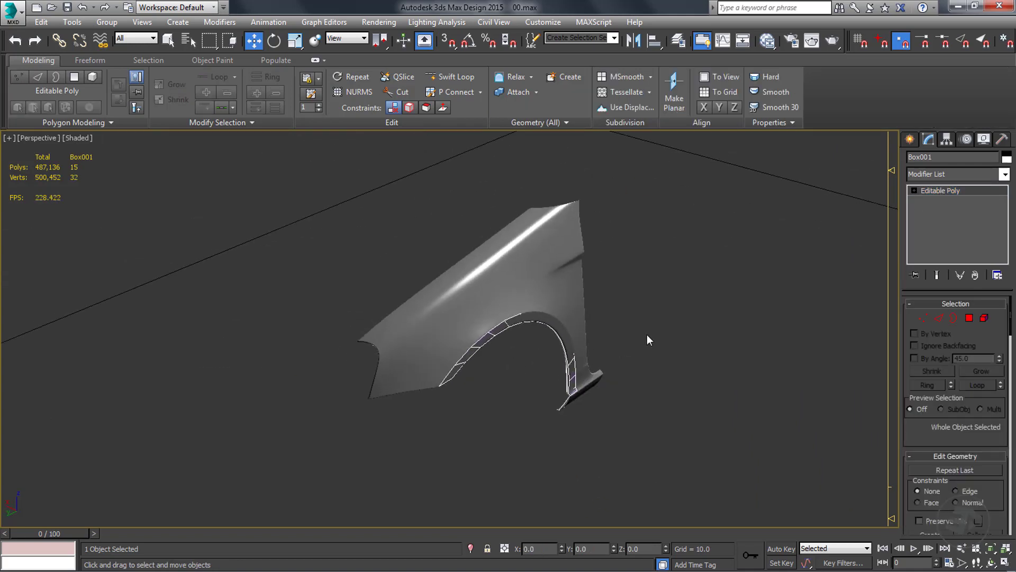
scroll(652, 340, "down", 3)
middle_click_drag(665, 341, 662, 327, "alt")
left_click(1004, 175)
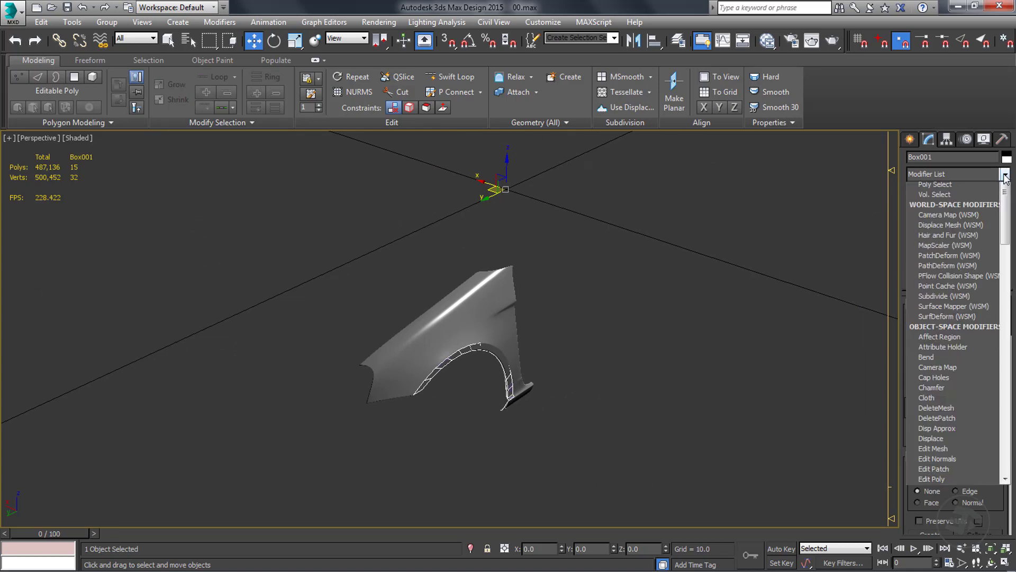
type("sym")
key("Return")
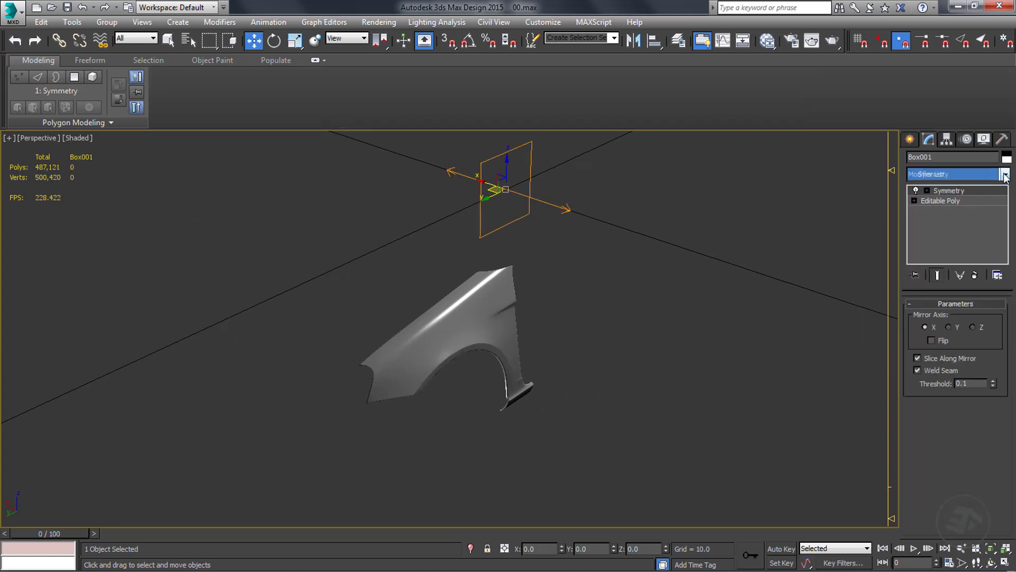
left_click(918, 358)
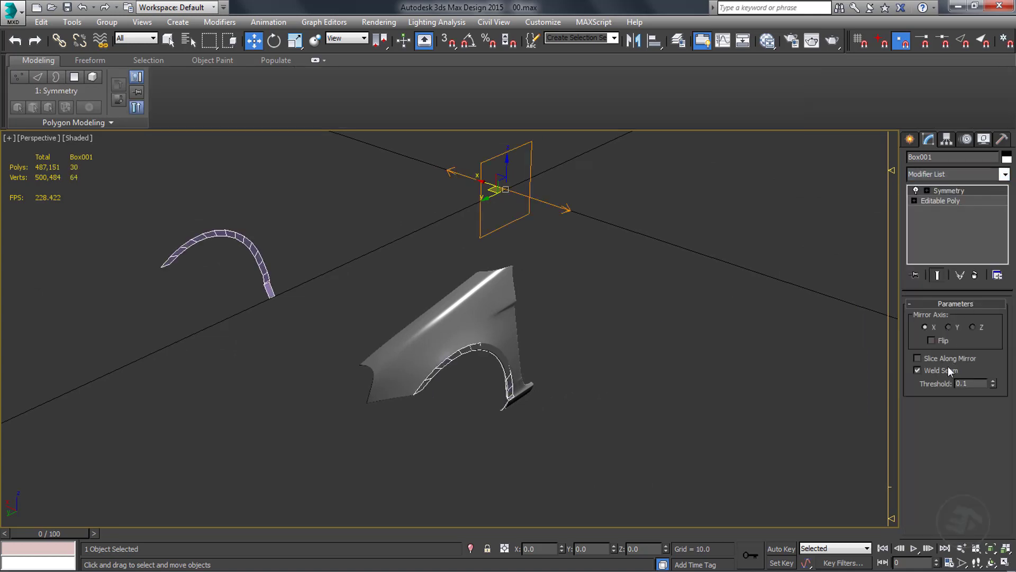
Add a TurboSmooth modifier directly above the Editable Poly base, beneath the Symmetry modifier.
left_click(943, 201)
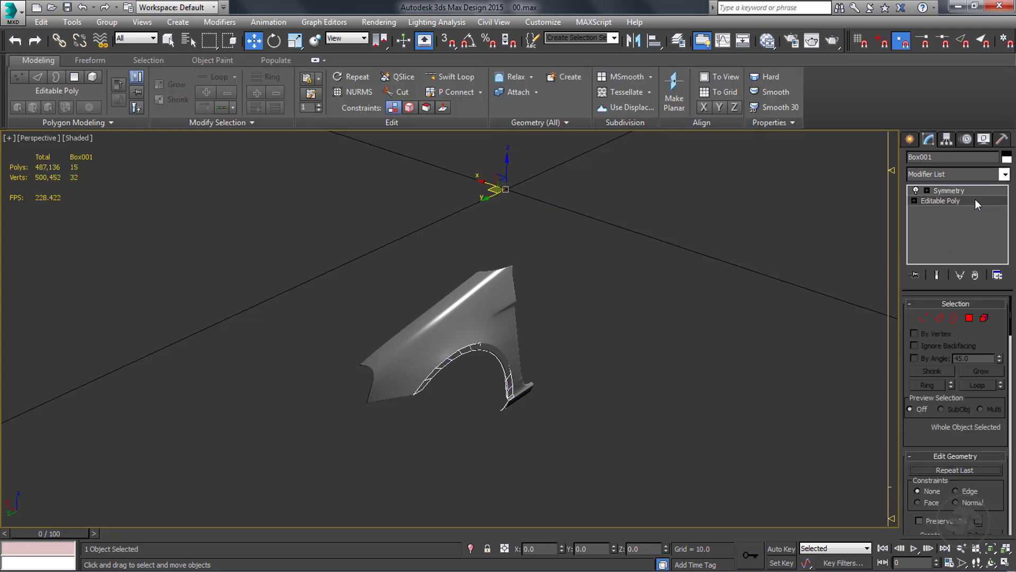
left_click(1005, 175)
type("tu")
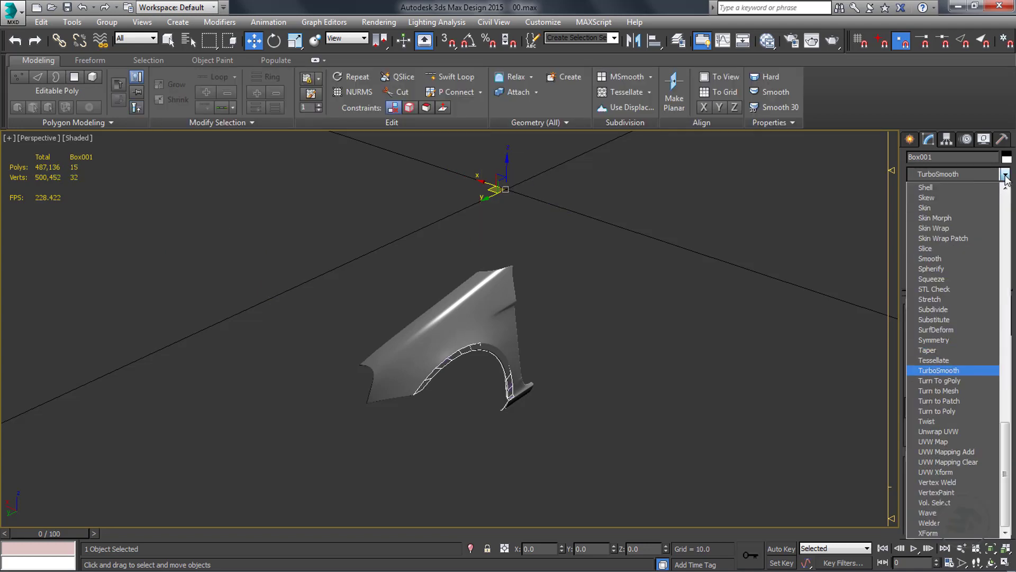
key("Return")
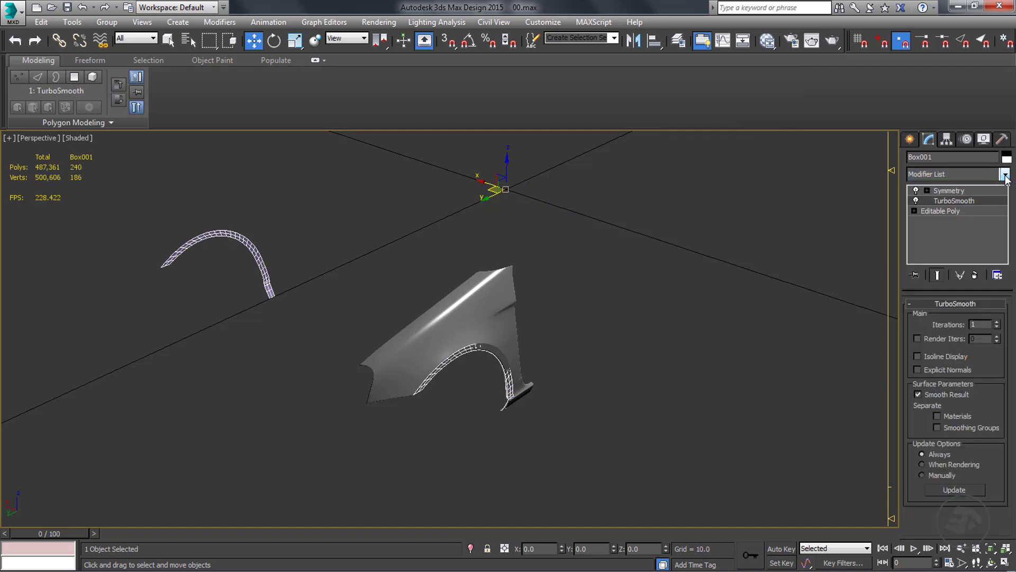
Isolate the smoothed arch strip and inspect its shape without the fender.
scroll(545, 357, "up", 2)
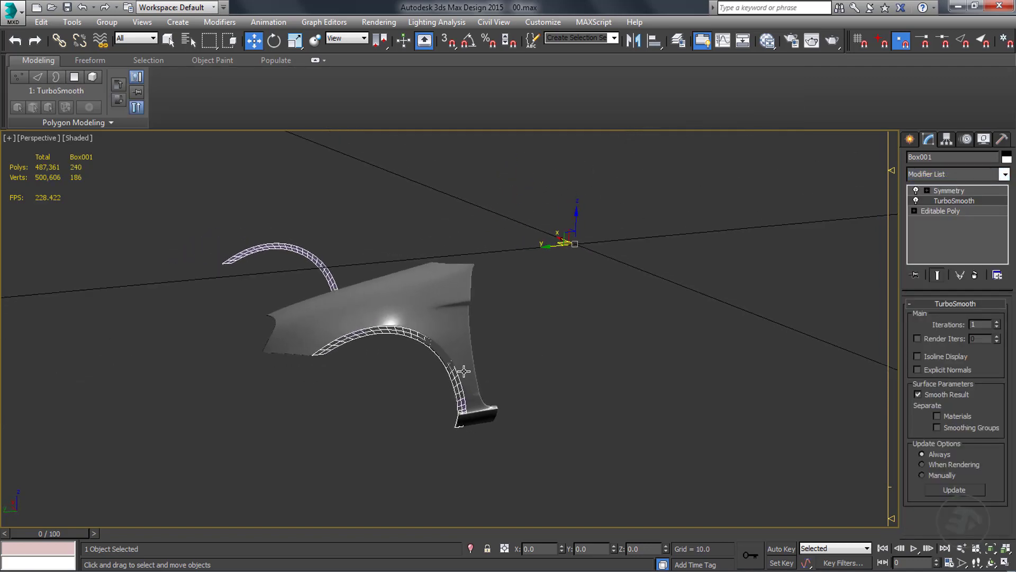
scroll(396, 335, "up", 3)
scroll(449, 374, "up", 5)
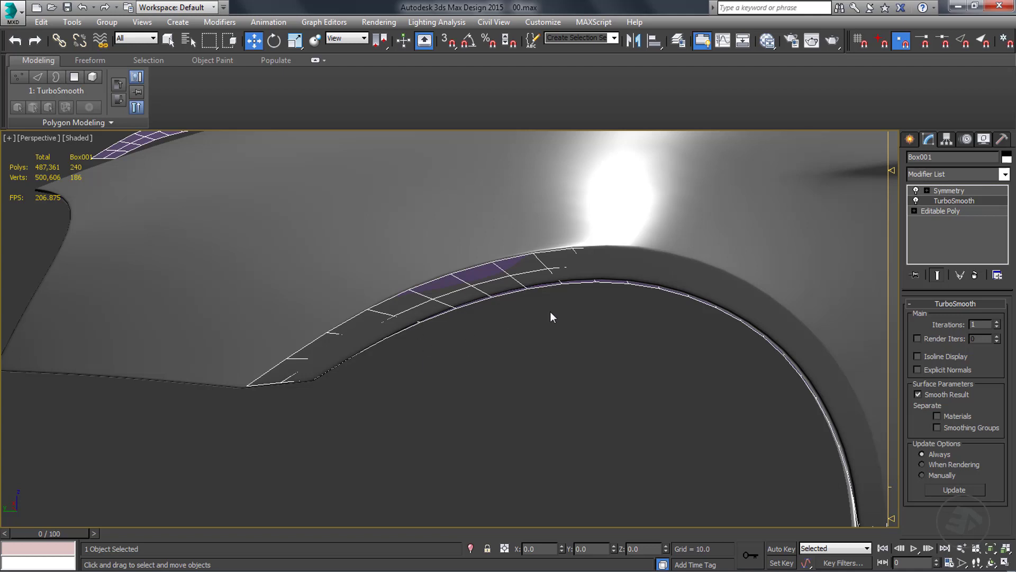
left_click(470, 549)
middle_click_drag(517, 396, 391, 297, "alt")
scroll(480, 307, "up", 2)
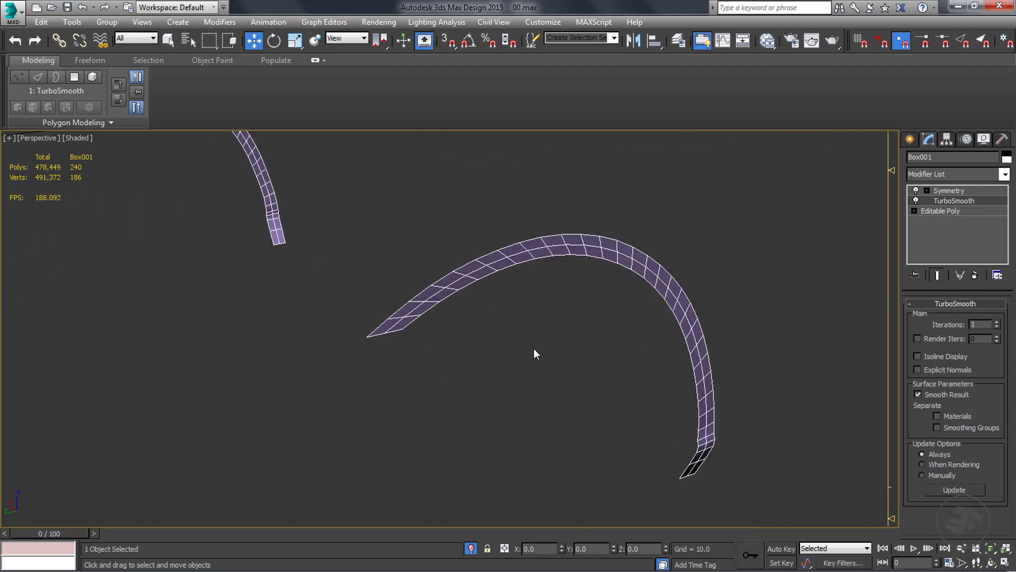
middle_click_drag(534, 349, 521, 336, "alt")
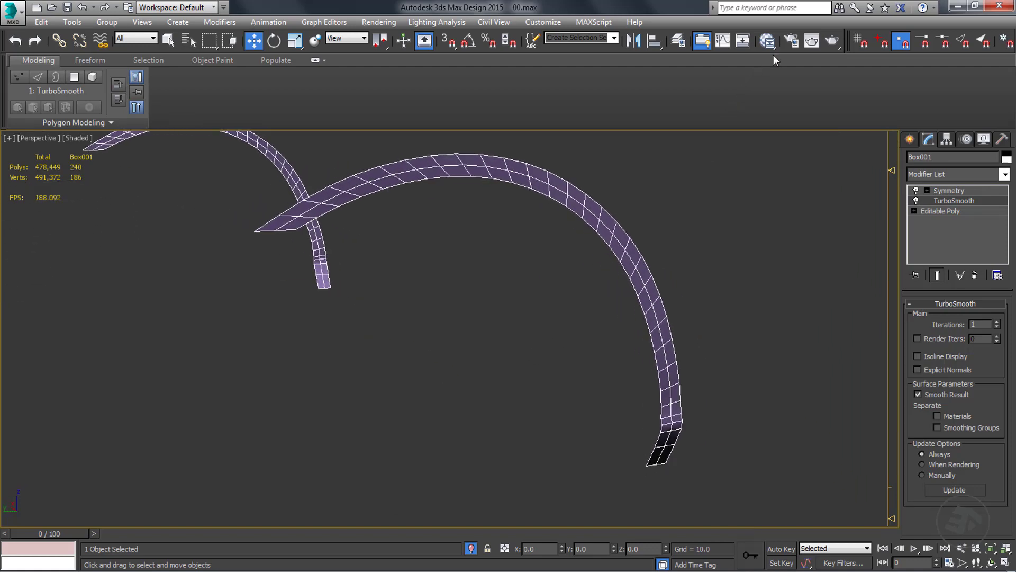
Assign Default Scanline Renderer as the production renderer in the render setup.
left_click(792, 38)
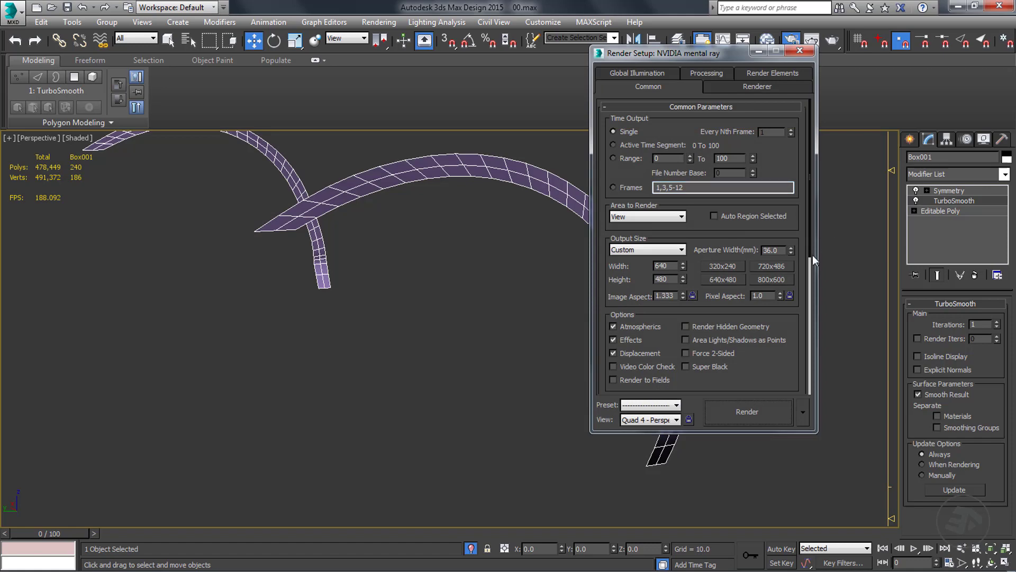
scroll(811, 263, "down", 5)
scroll(798, 344, "down", 3)
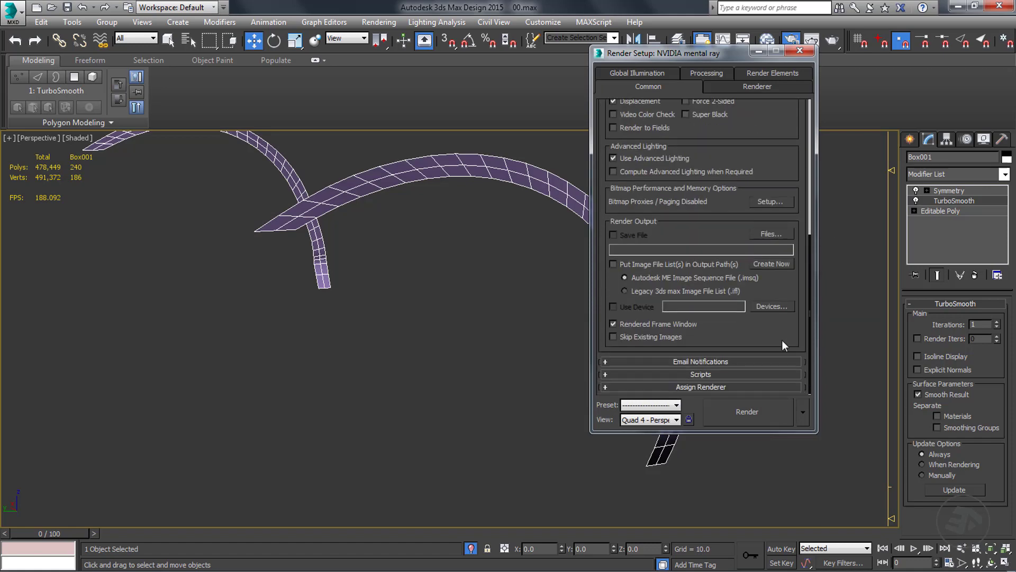
left_click(606, 386)
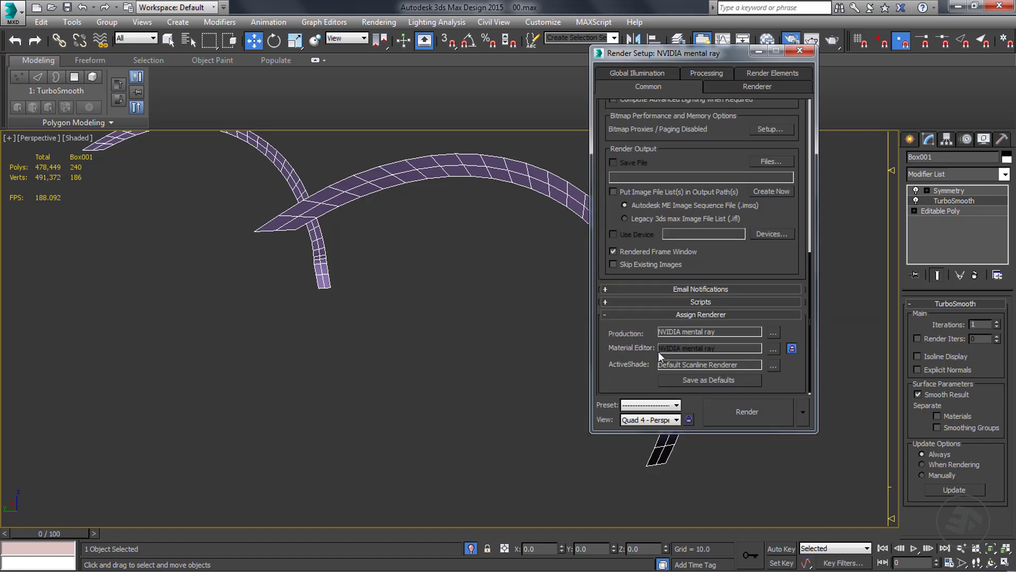
left_click(772, 334)
double_click(666, 160)
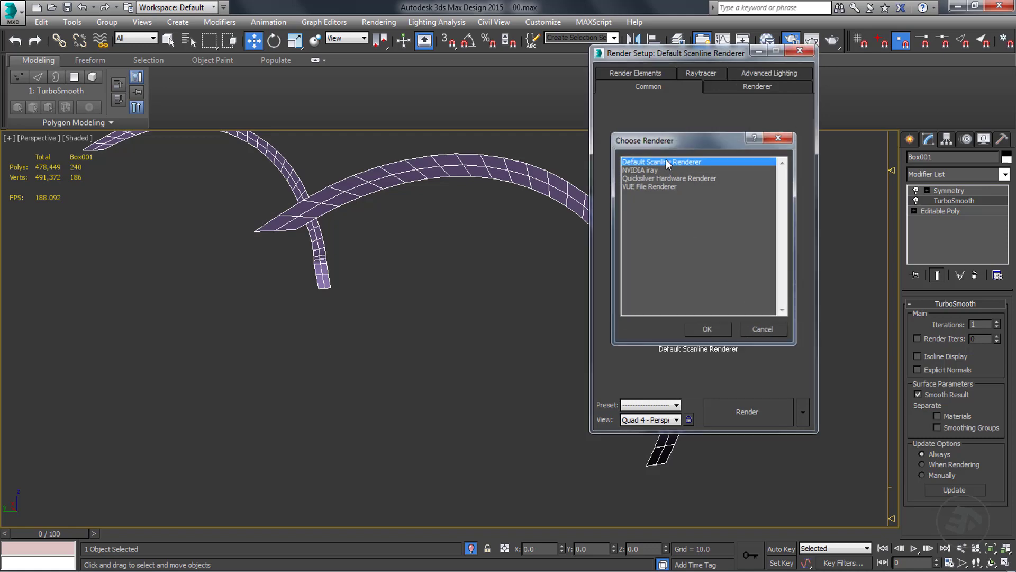
Render the isolated strip from two viewing angles, then close the rendered image and the render setup.
left_click(754, 414)
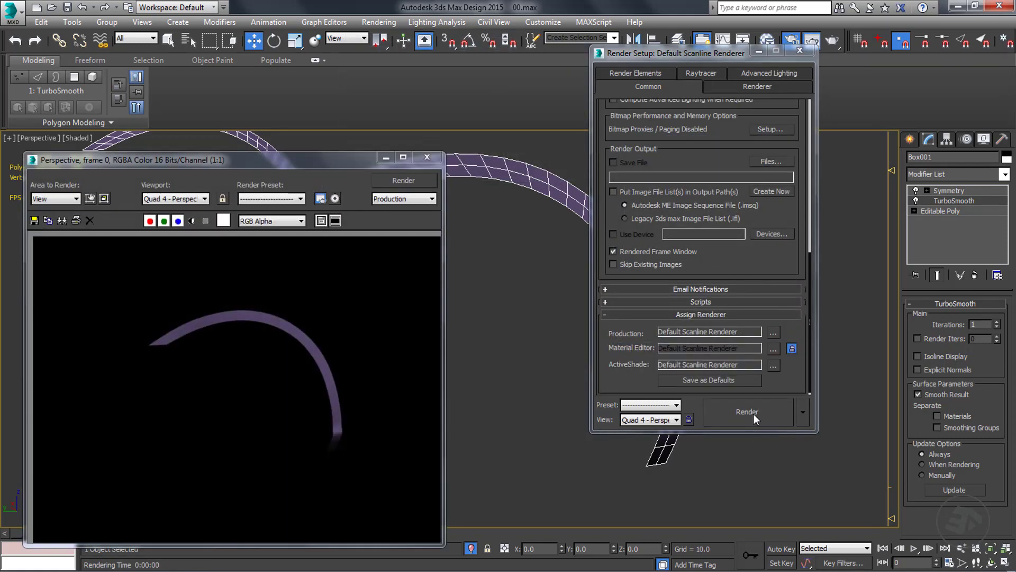
middle_click_drag(503, 322, 517, 294, "alt")
left_click(422, 180)
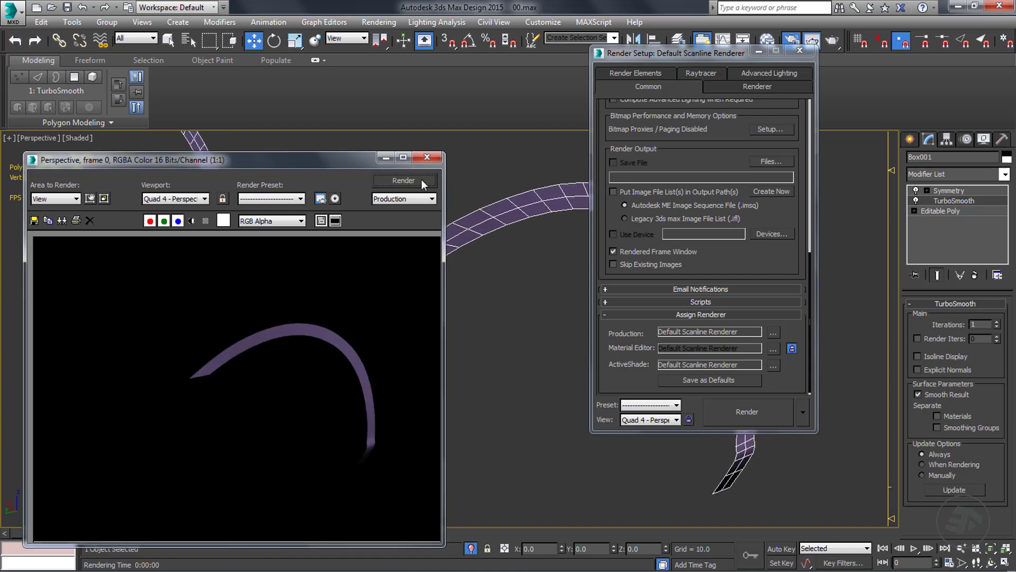
left_click(436, 159)
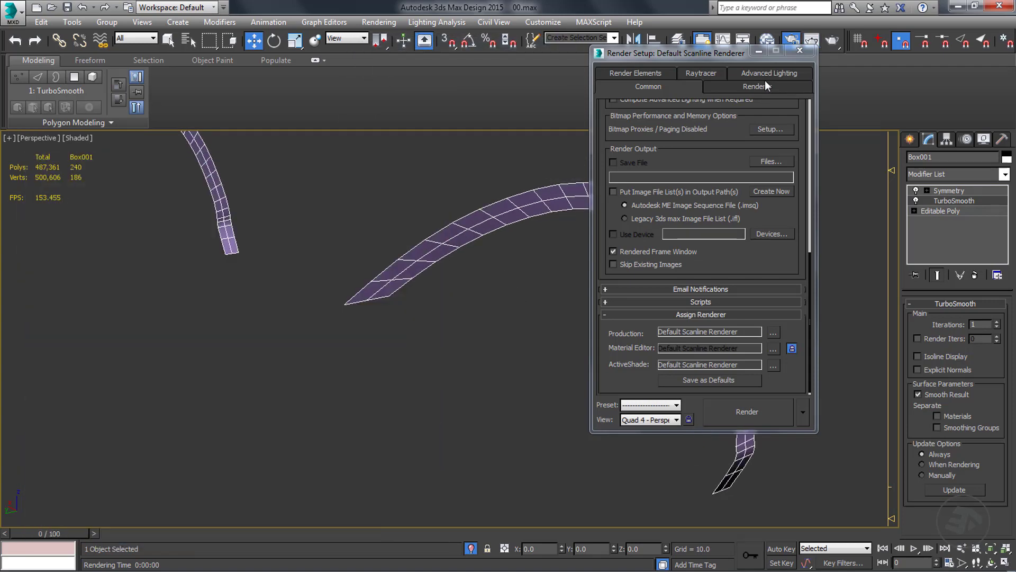
left_click(801, 51)
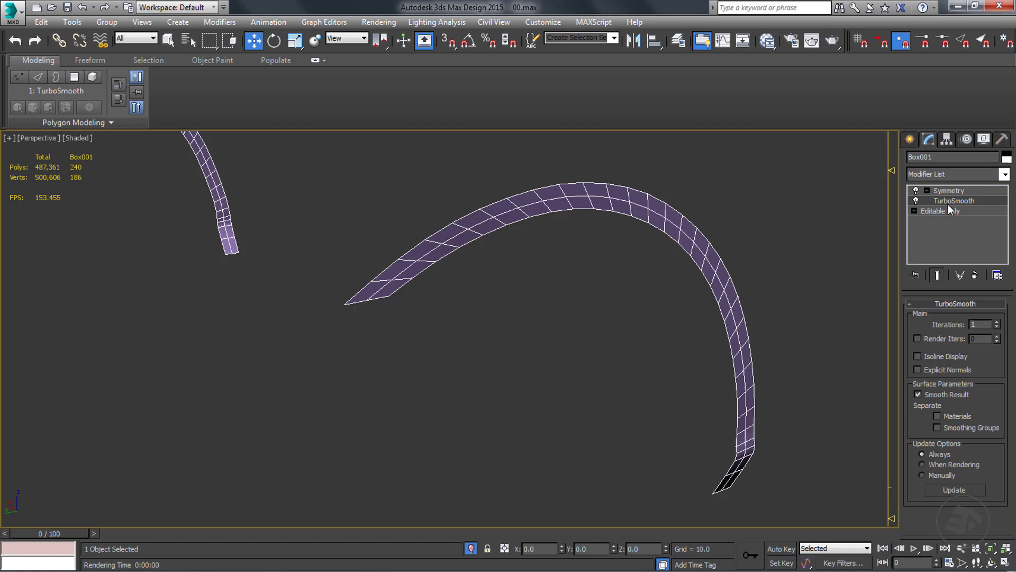
Turn on Isoline Display for TurboSmooth, then return to the Editable Poly base and end the strip's isolation.
left_click(917, 356)
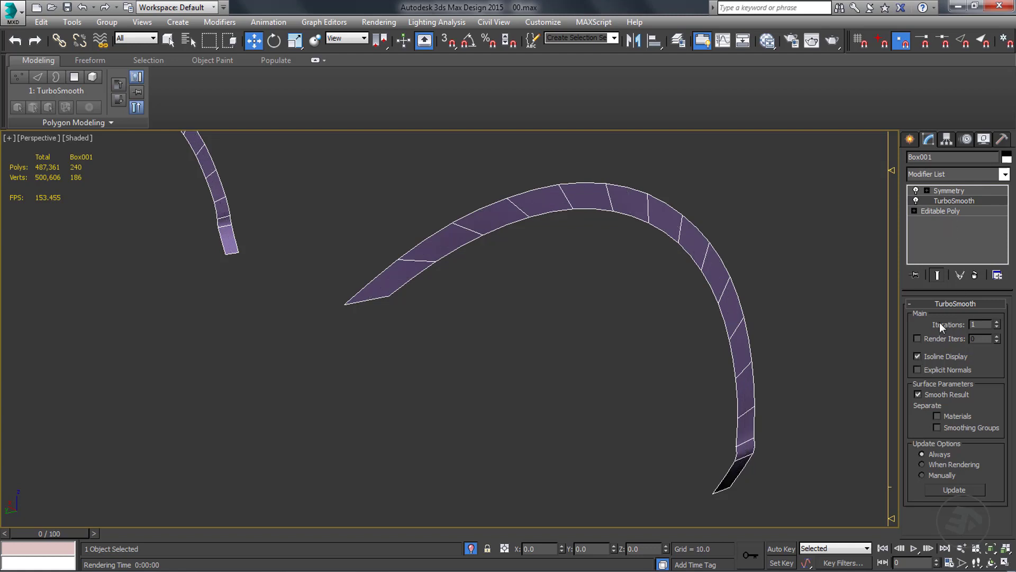
left_click(937, 211)
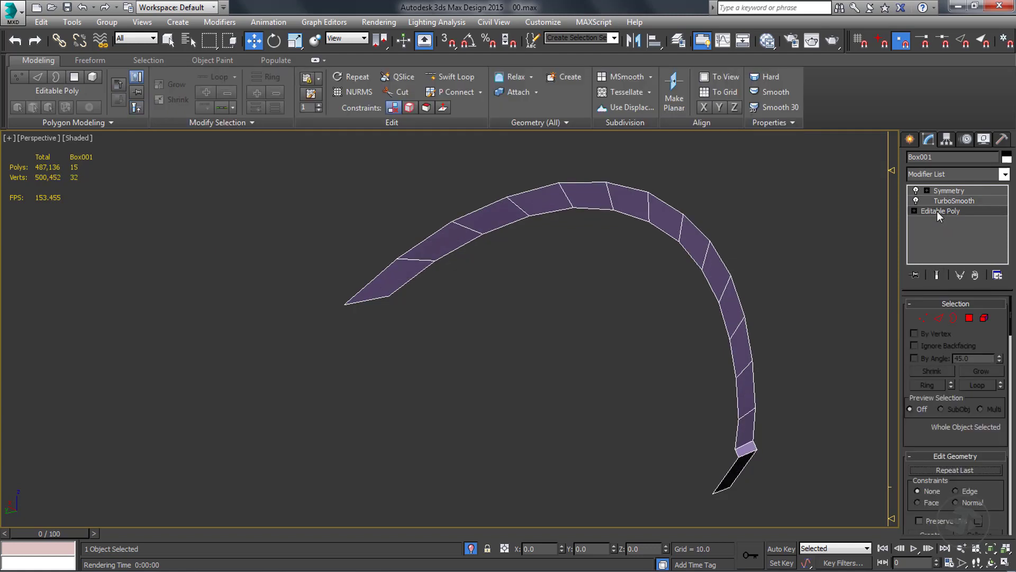
left_click(88, 61)
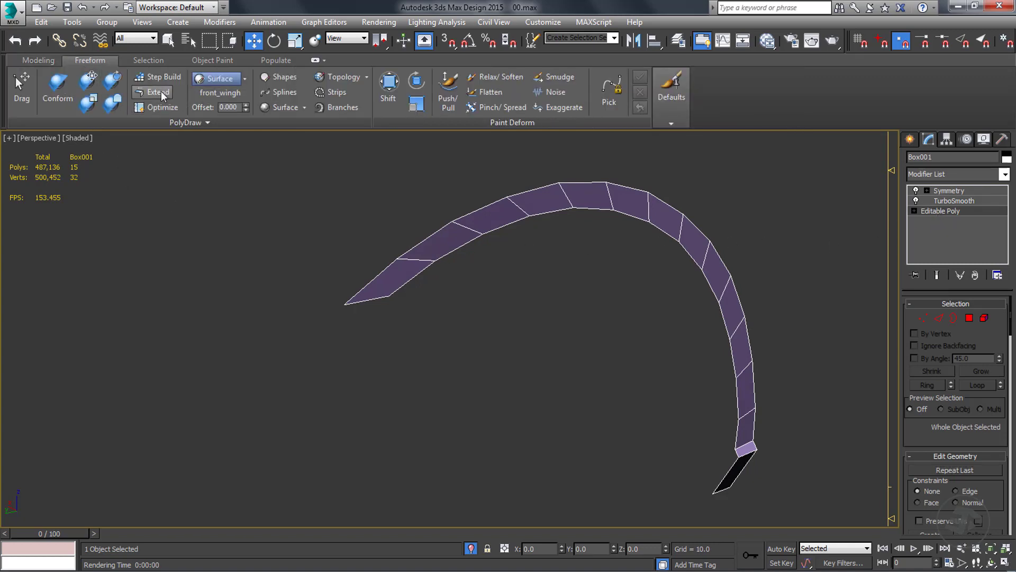
left_click(472, 549)
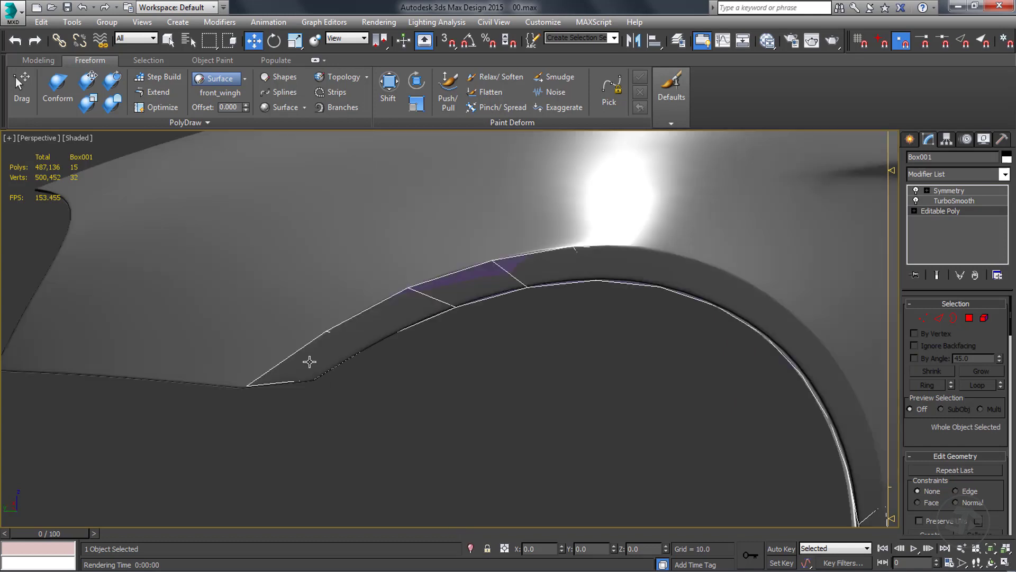
middle_click_drag(382, 347, 326, 385)
scroll(326, 385, "down", 3)
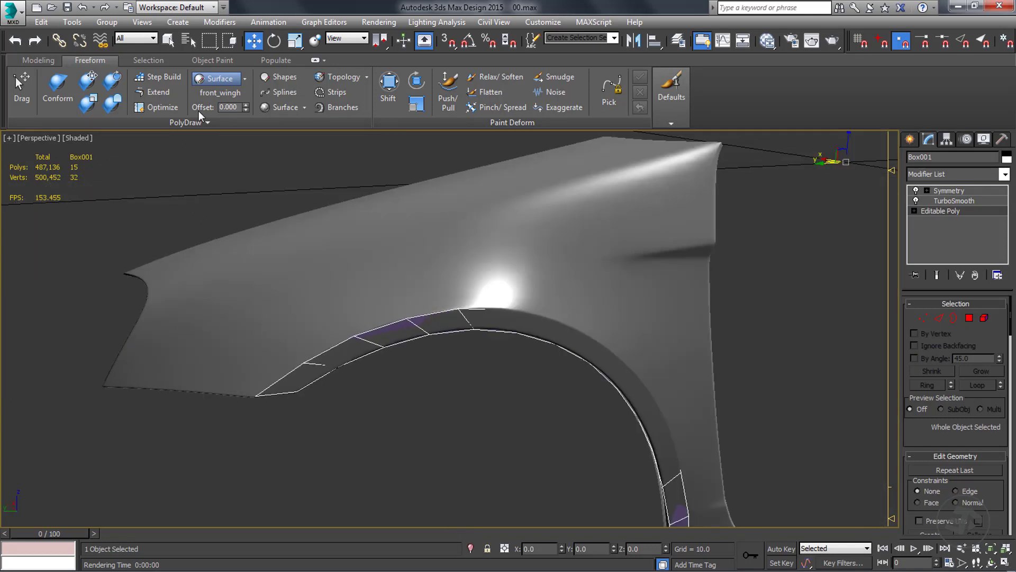
Extend the strip's entire outer edge loop upward and outward over the fender surface with the Freeform Extend tool.
left_click(158, 92)
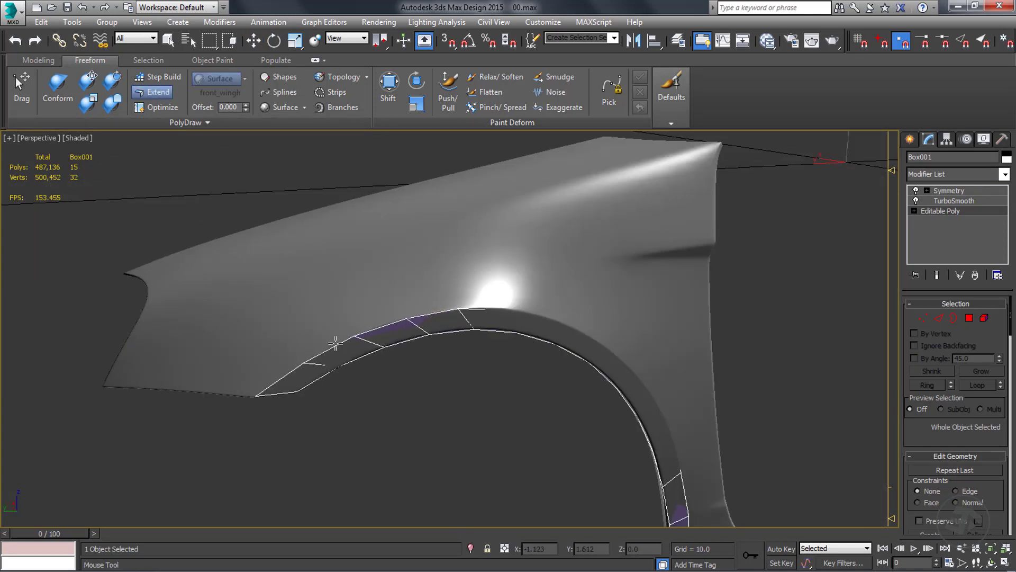
left_click_drag(335, 343, 316, 311)
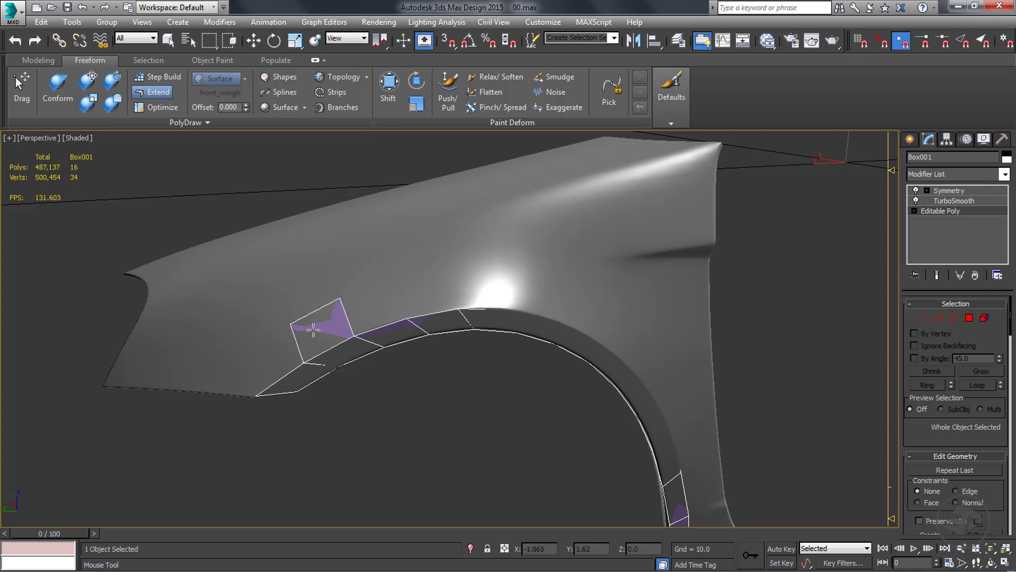
key("ctrl+z")
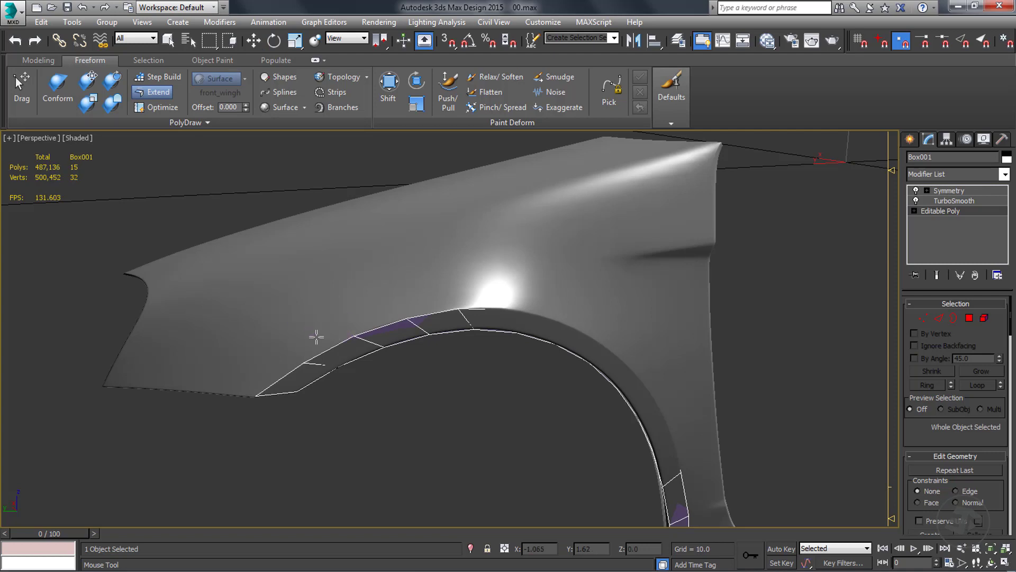
left_click_drag(336, 346, 376, 301, "shift")
Show the model in wireframe, switch to vertex editing with the Move tool, and turn on snapping at the sill end.
scroll(391, 318, "down", 5)
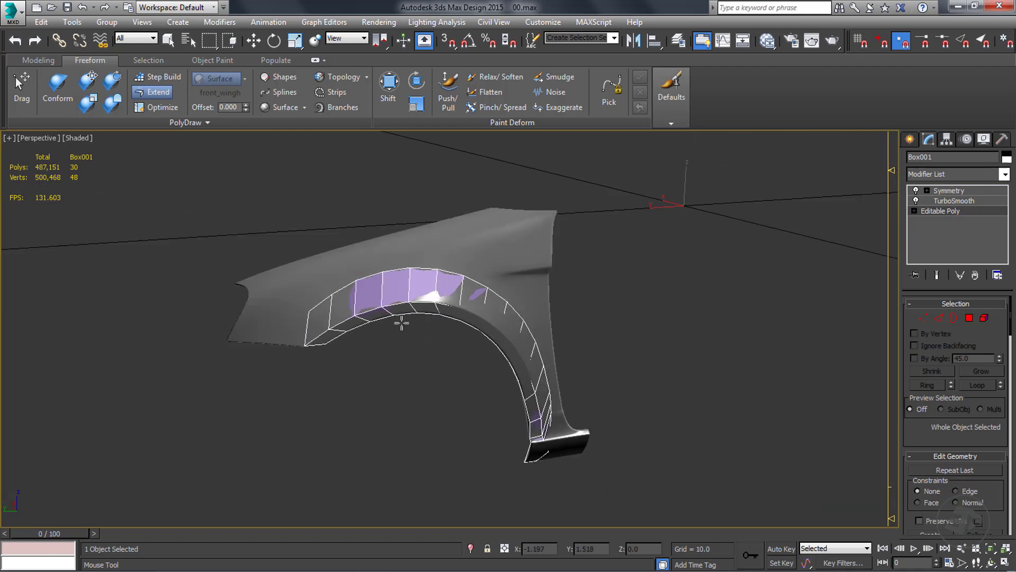
middle_click_drag(399, 322, 483, 370, "alt")
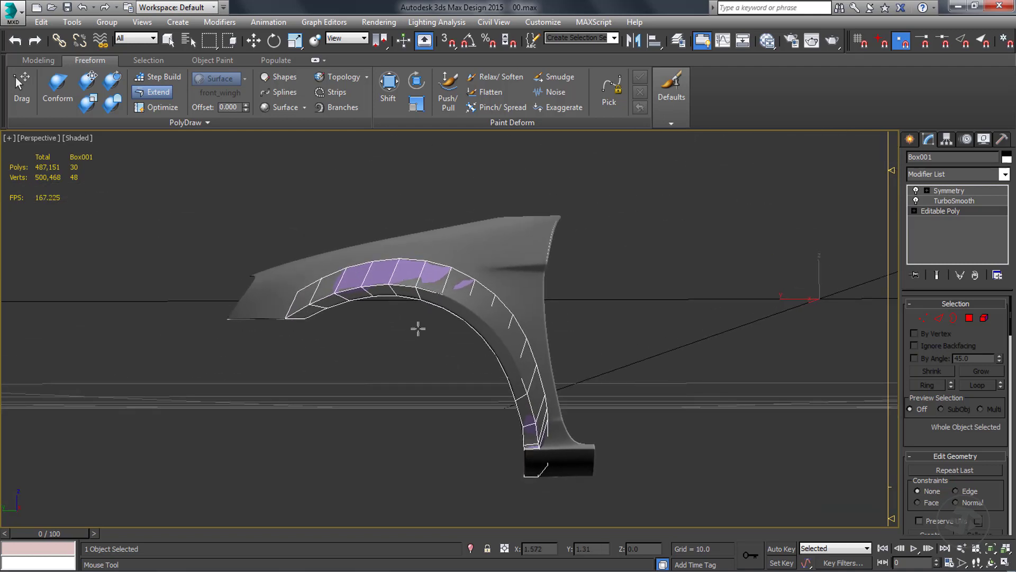
middle_click_drag(418, 329, 490, 408, "alt")
scroll(487, 409, "up", 6)
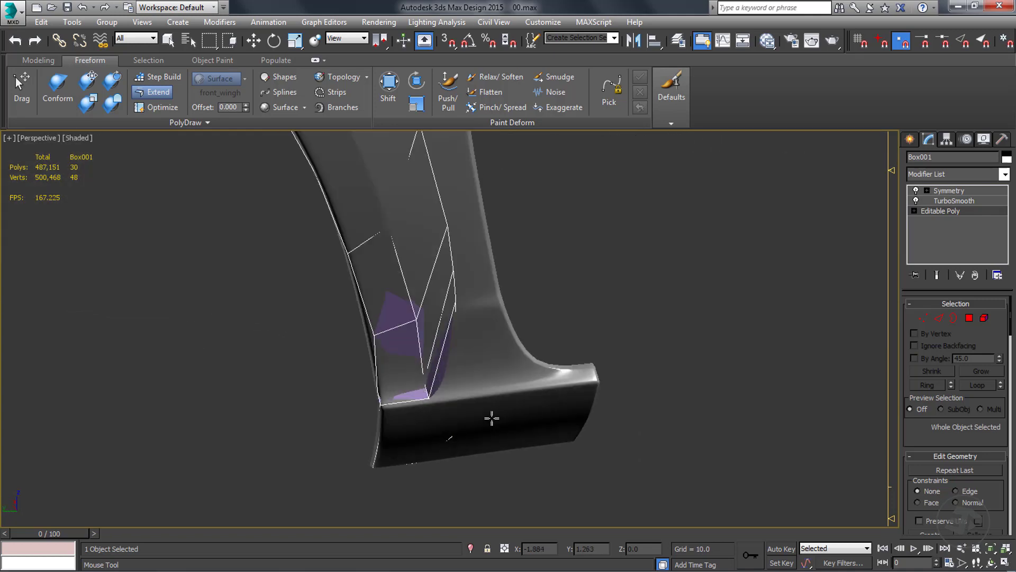
key("F3")
key("1")
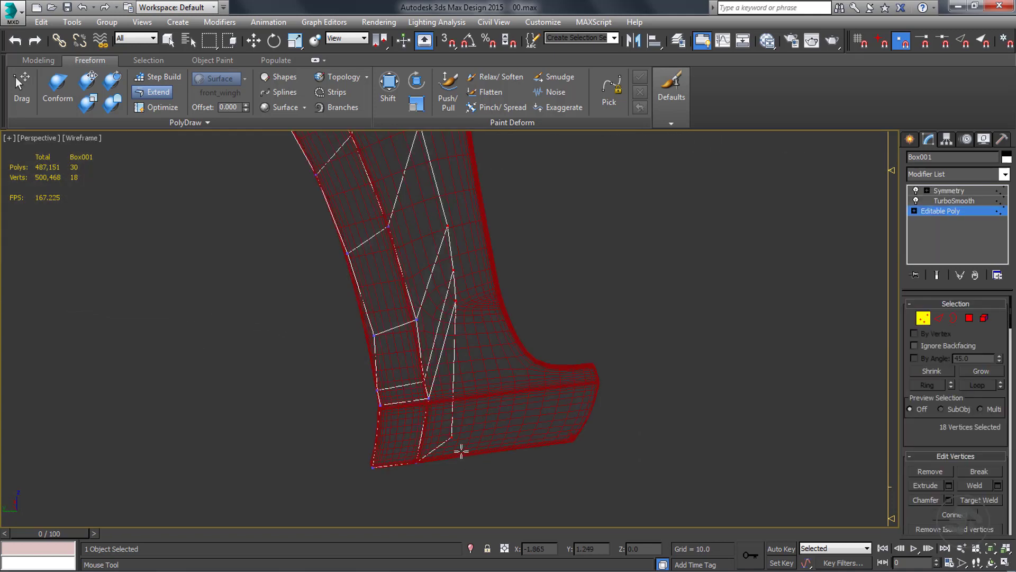
right_click(506, 461)
key("s")
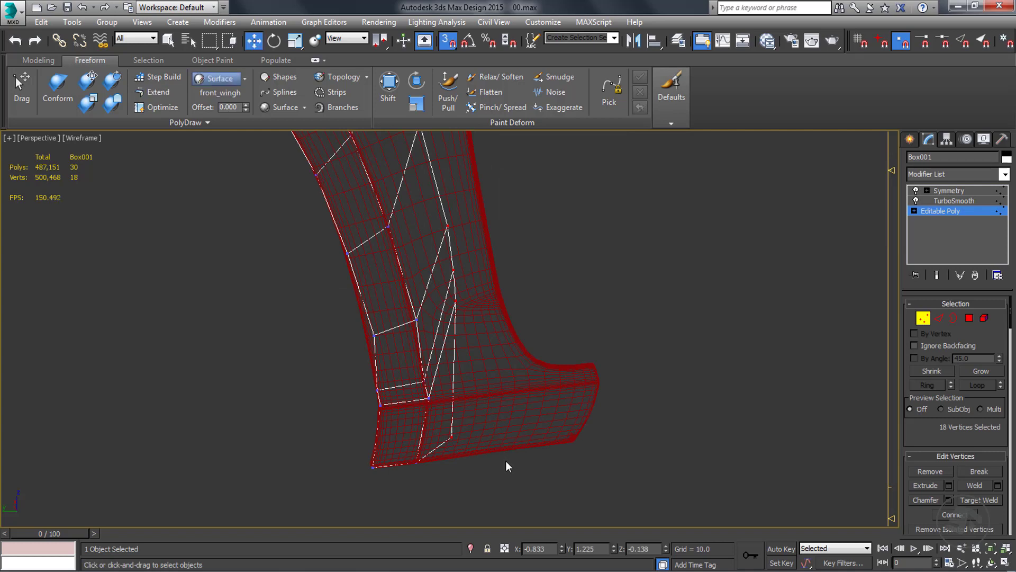
left_click_drag(451, 438, 464, 454)
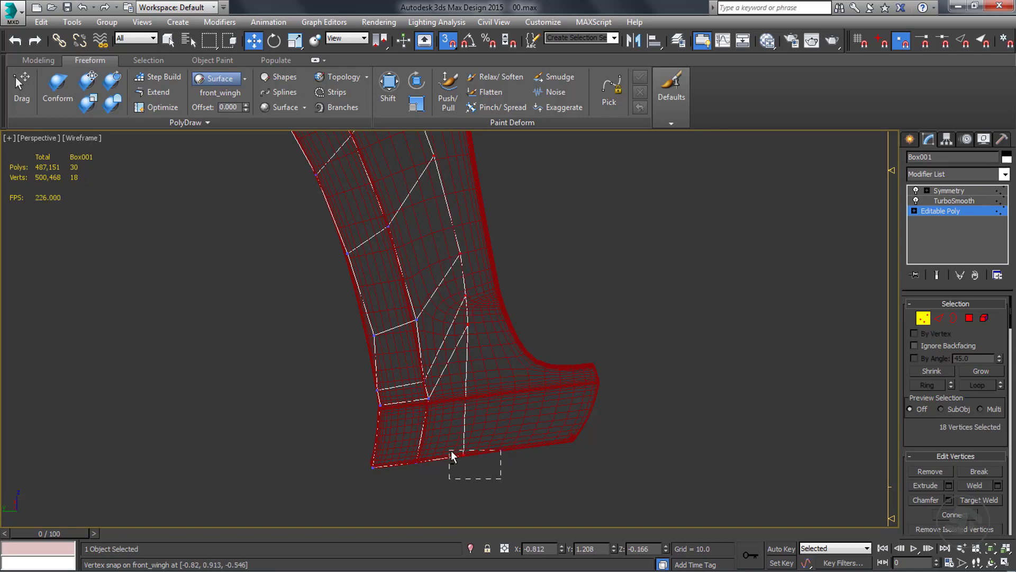
middle_click_drag(466, 325, 408, 337, "alt")
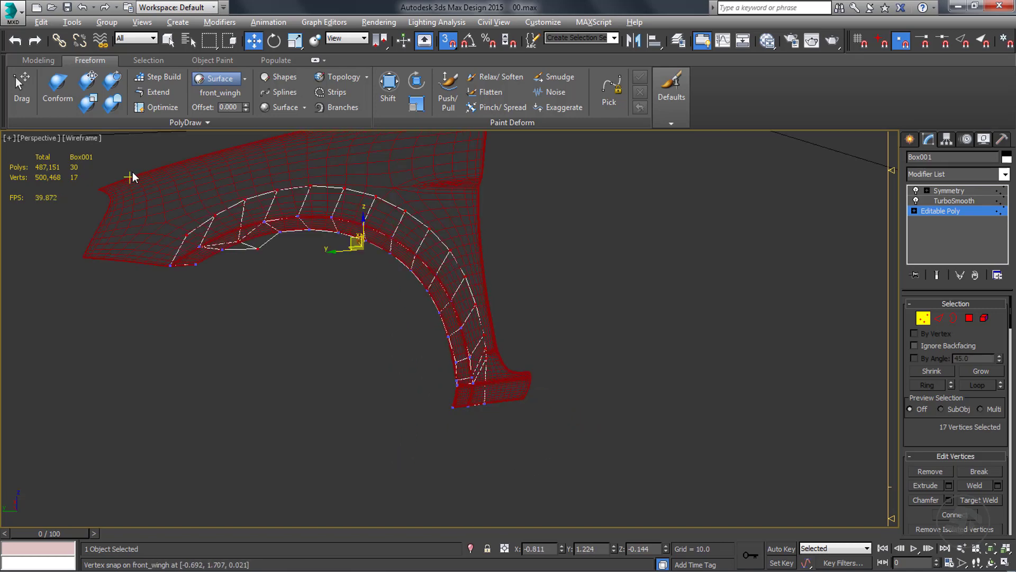
key("ctrl+z")
key("ctrl+z")
Exclude the front-tip and sill-end vertices from the outer-edge selection and move the remaining ones down along the fender with vertex snapping.
left_click_drag(258, 260, 208, 230, "alt")
scroll(493, 395, "up", 3)
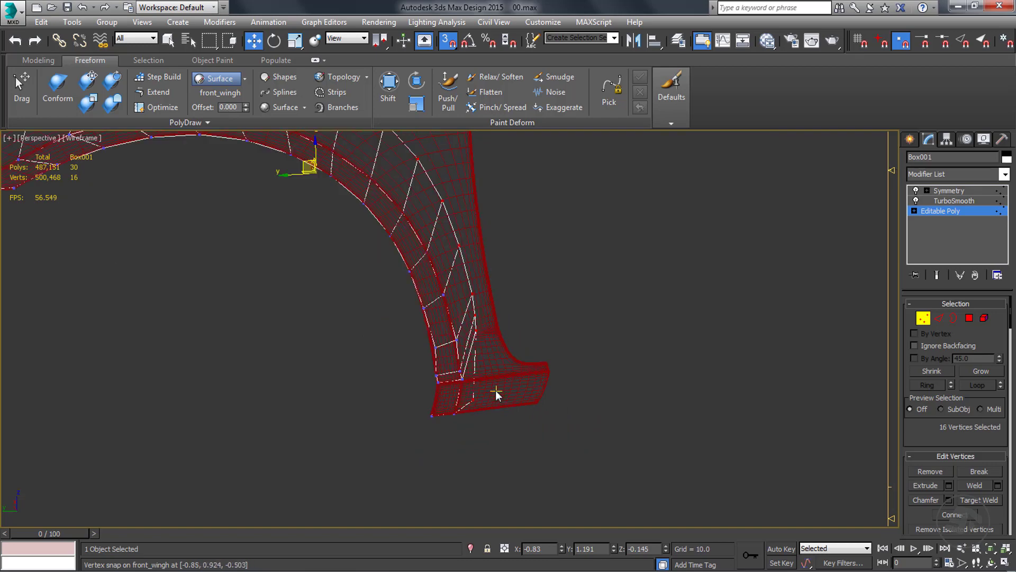
scroll(476, 407, "up", 2)
scroll(466, 409, "down", 2)
left_click_drag(502, 434, 452, 406, "alt")
left_click_drag(111, 178, 271, 263, "alt")
left_click_drag(411, 330, 448, 344, "alt")
scroll(454, 363, "up", 3)
left_click_drag(500, 363, 493, 429)
Snap individual outer-edge vertices along the rear side of the arch onto the fender mesh to straighten the cross edges.
scroll(531, 407, "down", 2)
left_click_drag(534, 461, 502, 407, "alt")
left_click_drag(498, 366, 491, 360)
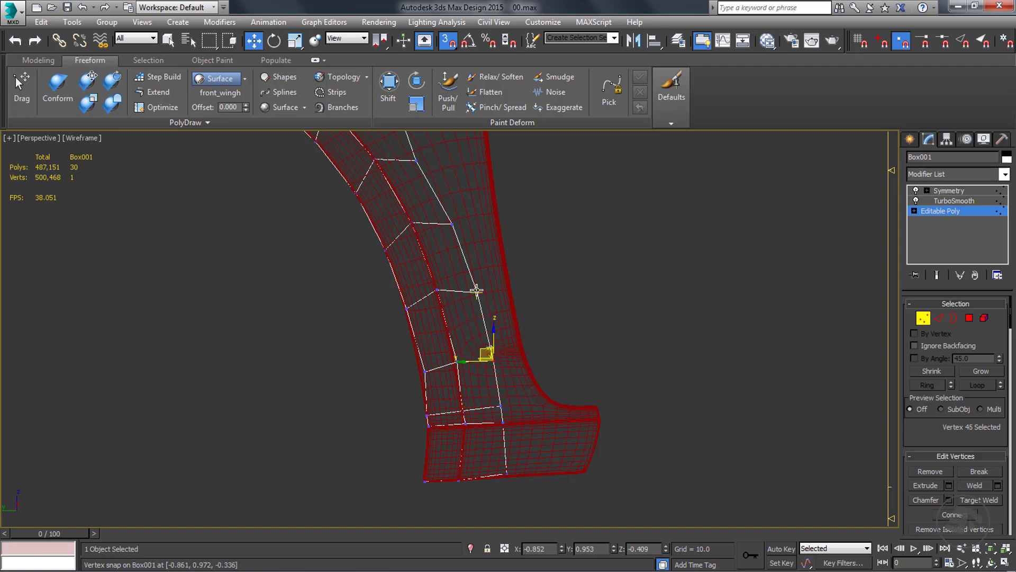
scroll(471, 296, "down", 2)
middle_click_drag(442, 320, 456, 424)
left_click_drag(449, 319, 459, 309)
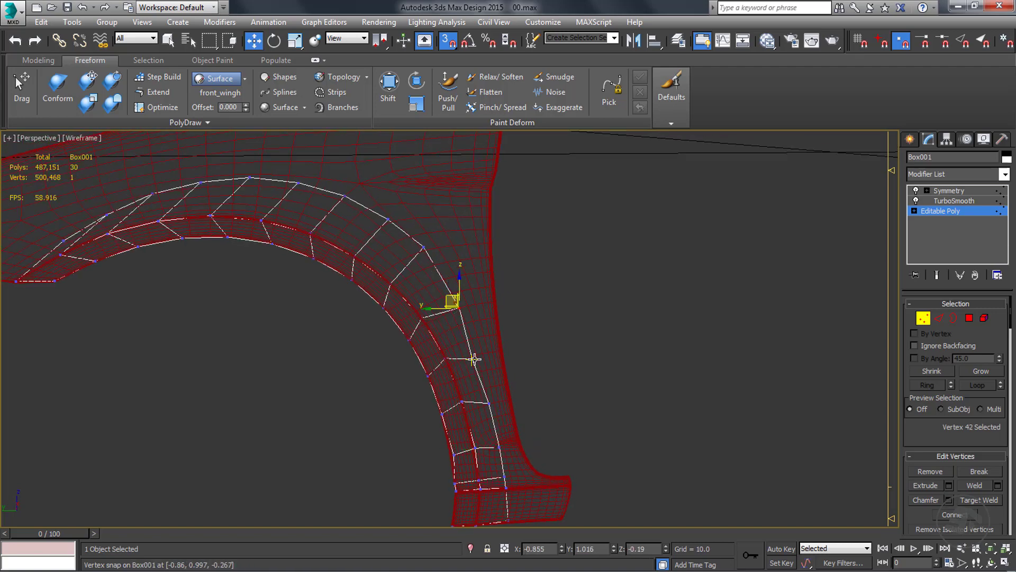
left_click_drag(473, 359, 476, 354)
left_click_drag(423, 247, 427, 251)
Select the two frontmost outer-edge vertices and snap them forward together, onto the fender's lower front edge.
middle_click_drag(75, 241, 204, 267)
scroll(205, 267, "up", 2)
left_click(194, 267)
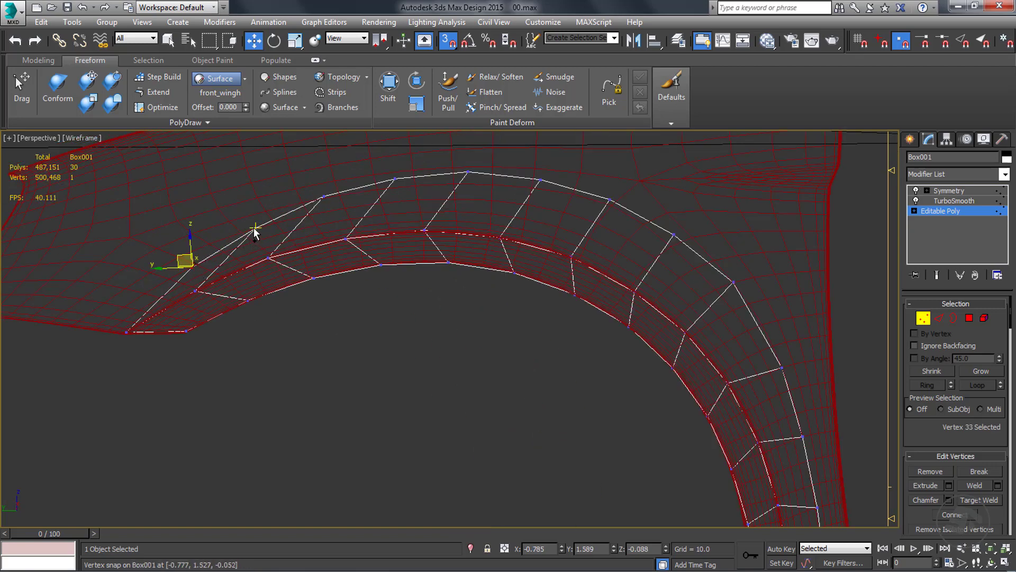
left_click(255, 228, "ctrl")
left_click(189, 262)
left_click(194, 266)
left_click(255, 229, "ctrl")
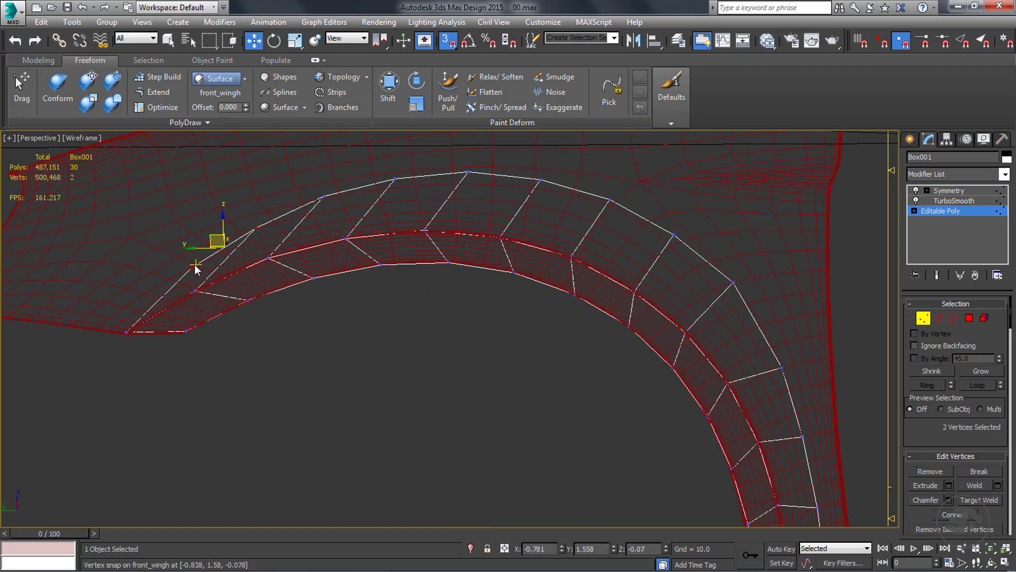
left_click_drag(194, 266, 34, 318)
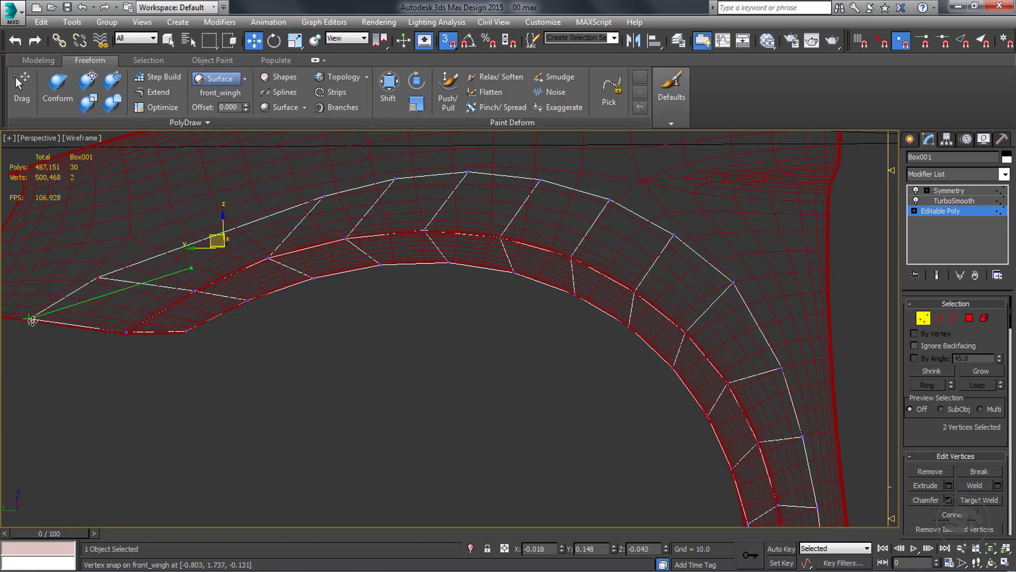
Snap the next three outer-edge vertices at the front of the arch onto fender mesh points, spreading them along the outline.
middle_click_drag(202, 354, 329, 400)
left_click(231, 314)
left_click_drag(231, 314, 234, 306)
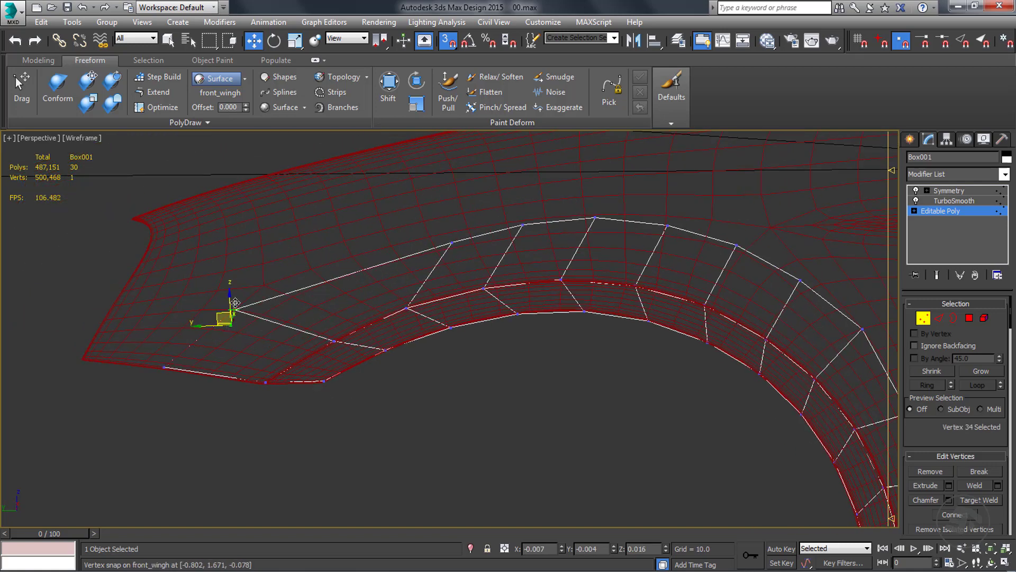
left_click(450, 244)
left_click_drag(451, 242, 349, 257)
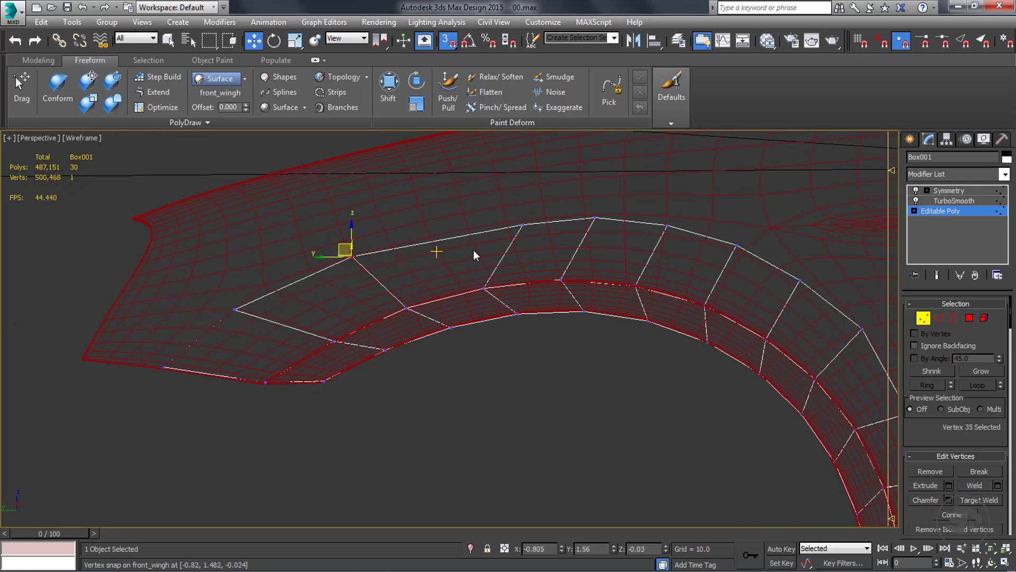
left_click(525, 228)
left_click_drag(521, 224, 503, 223)
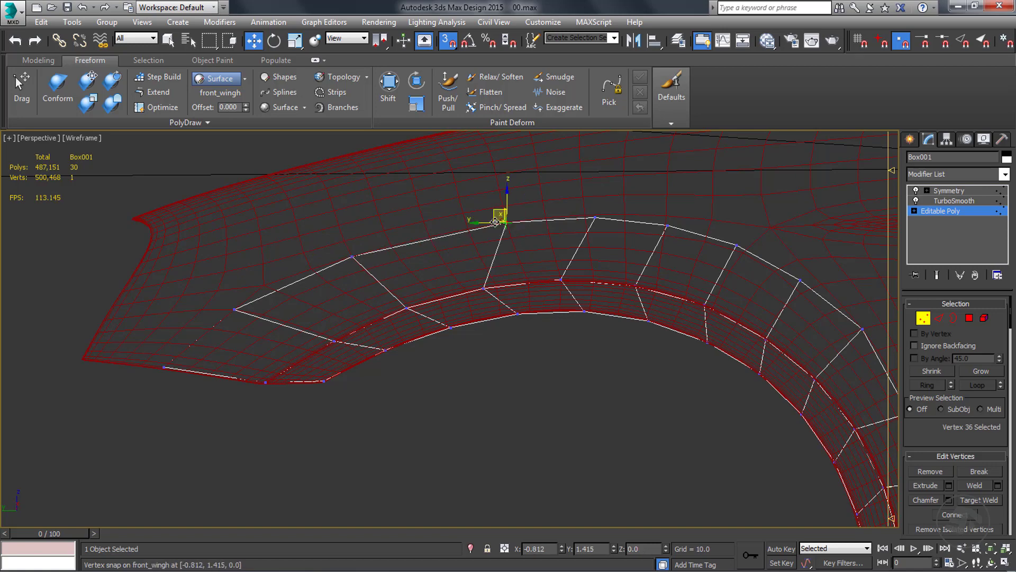
Switch the strip to edge editing with the Select tool and open the Loop Tools.
scroll(558, 360, "down", 4)
middle_click_drag(559, 360, 440, 302)
scroll(400, 275, "up", 2)
key("q")
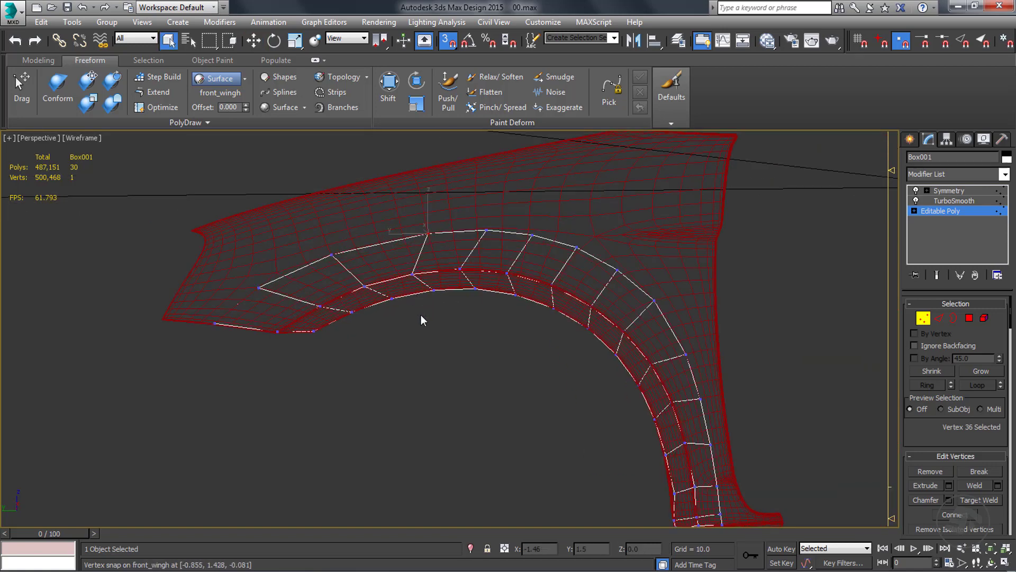
key("2")
left_click(334, 370)
right_click(334, 370)
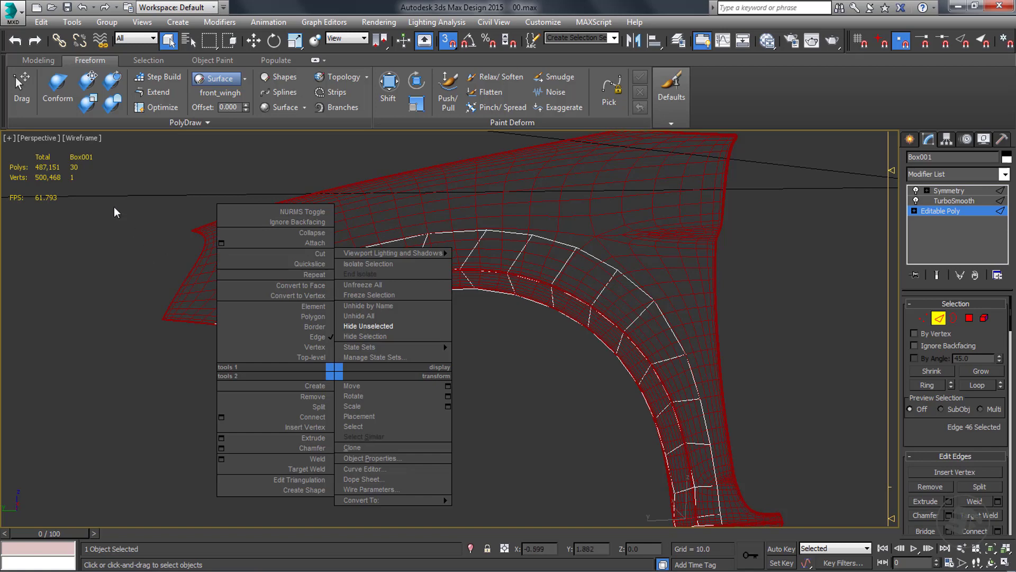
left_click(40, 61)
left_click(779, 96)
left_click(860, 205)
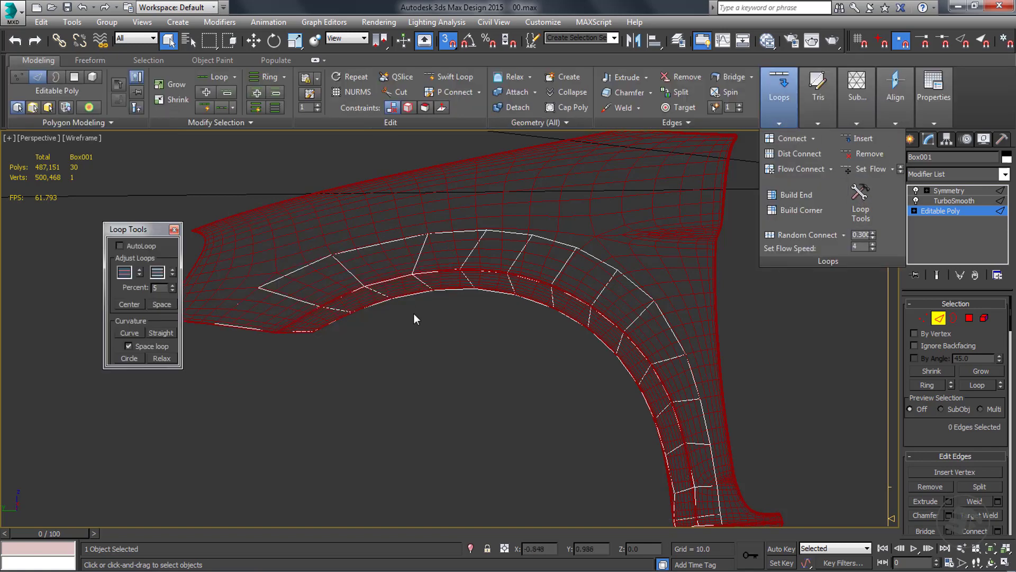
Select the strip's outer edge loop without the edges at the sill end, and space its vertices evenly.
left_click(295, 272)
double_click(294, 272)
middle_click_drag(495, 378, 453, 276)
left_click_drag(701, 483, 623, 435, "alt")
left_click(162, 304)
middle_click_drag(410, 324, 434, 356)
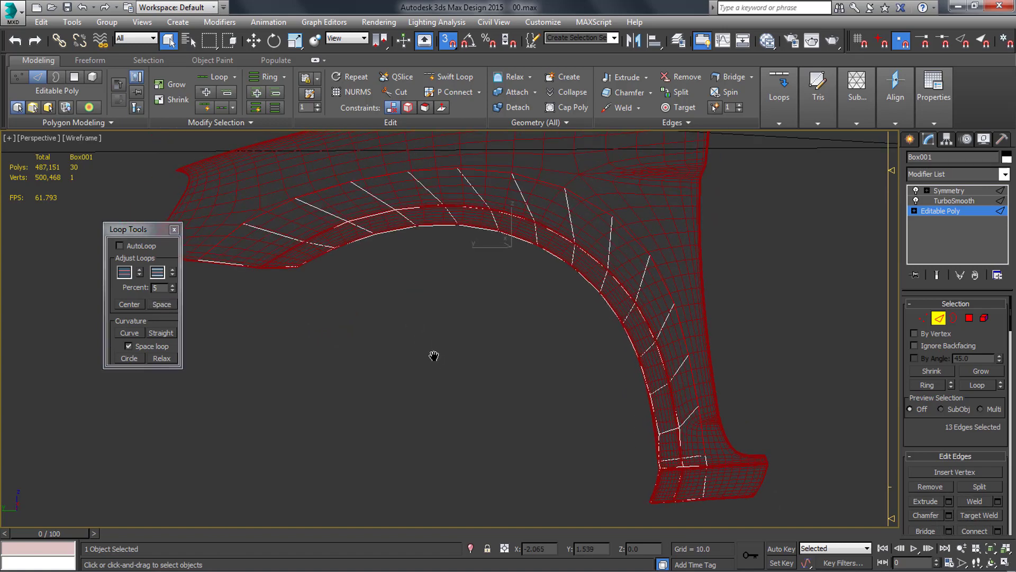